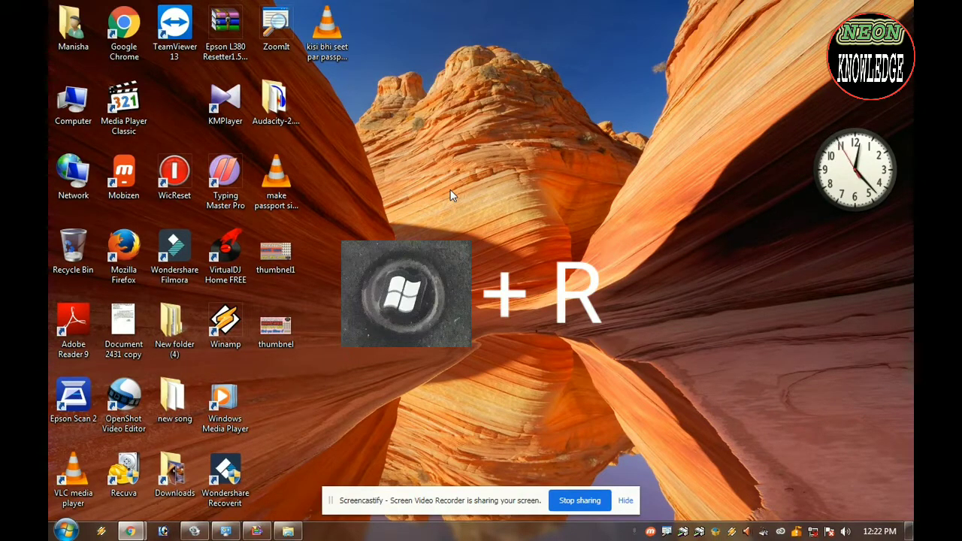
# Execute temp from the Run dialog to open the Windows Temp folder, and maximize its window
pyautogui.press('super+r')
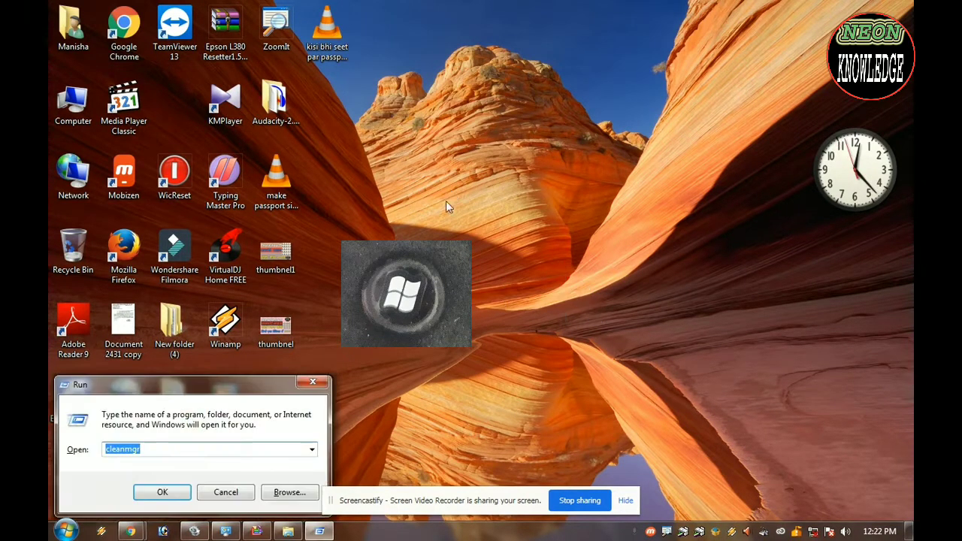
pyautogui.click(153, 449)
pyautogui.press('BackSpace')
pyautogui.press('BackSpace')
pyautogui.press('BackSpace')
pyautogui.press('BackSpace')
pyautogui.press('BackSpace')
pyautogui.press('BackSpace')
pyautogui.press('BackSpace')
pyautogui.press('BackSpace')
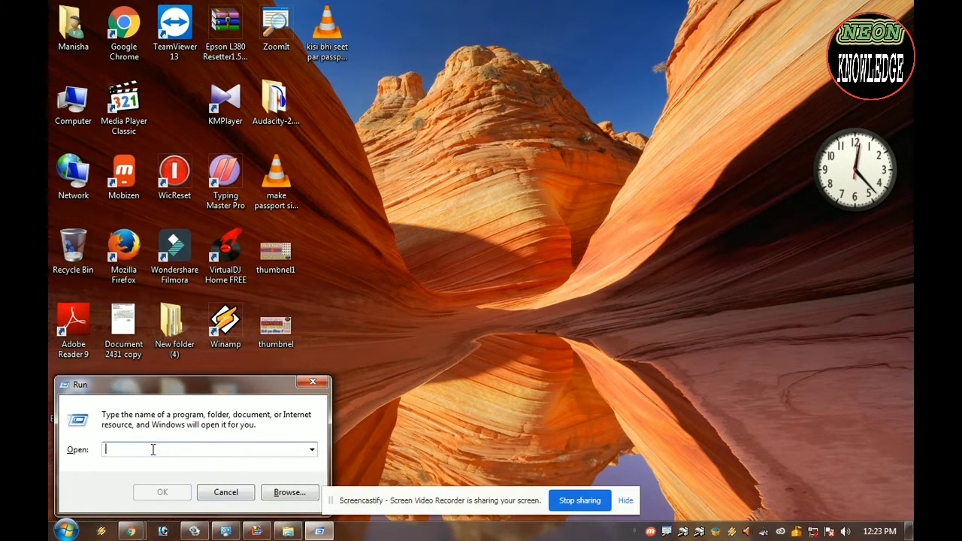
pyautogui.write('temp')
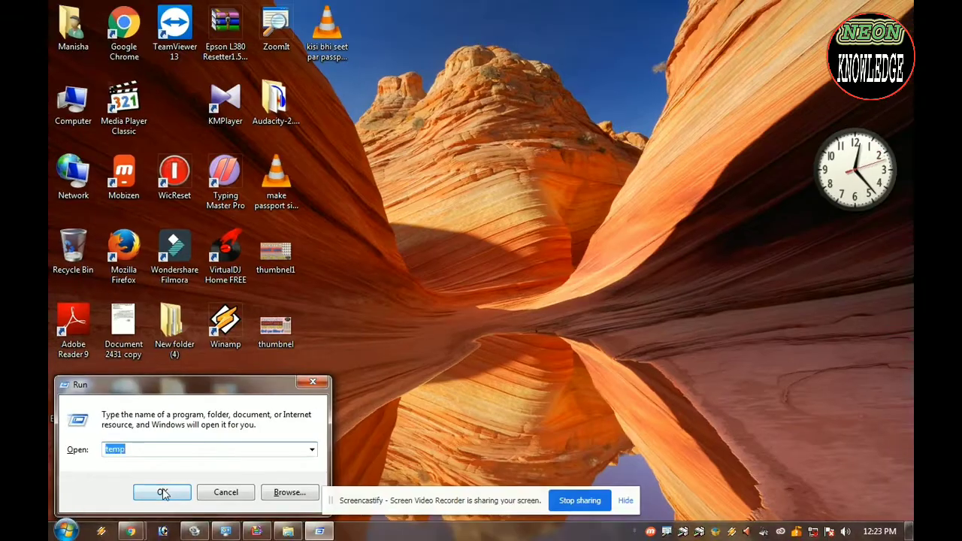
pyautogui.click(257, 539)
pyautogui.press('super+Up')
# Permanently delete everything in the Windows Temp folder, skipping files in use and the folder that needs administrator permission
pyautogui.hotkey('ctrl', 'a')
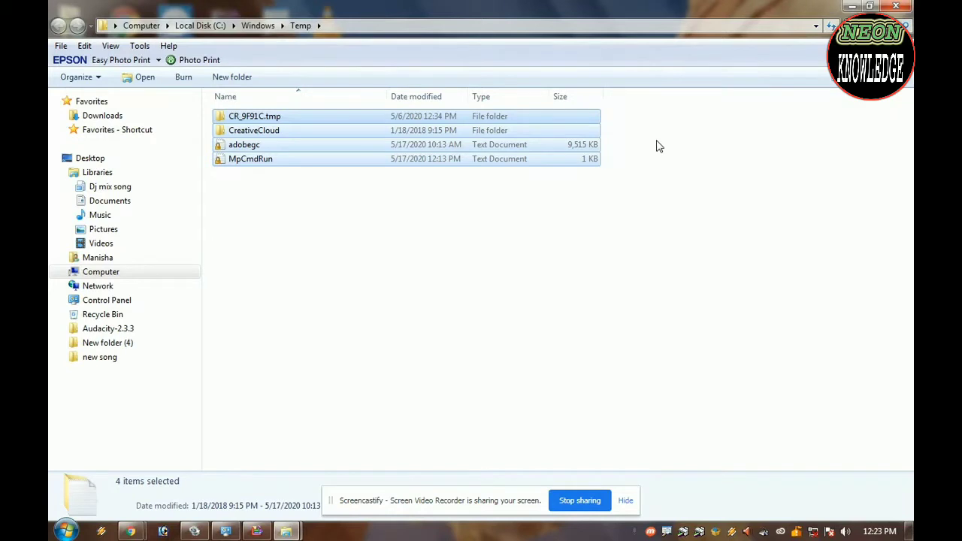
pyautogui.hotkey('shift', 'Delete')
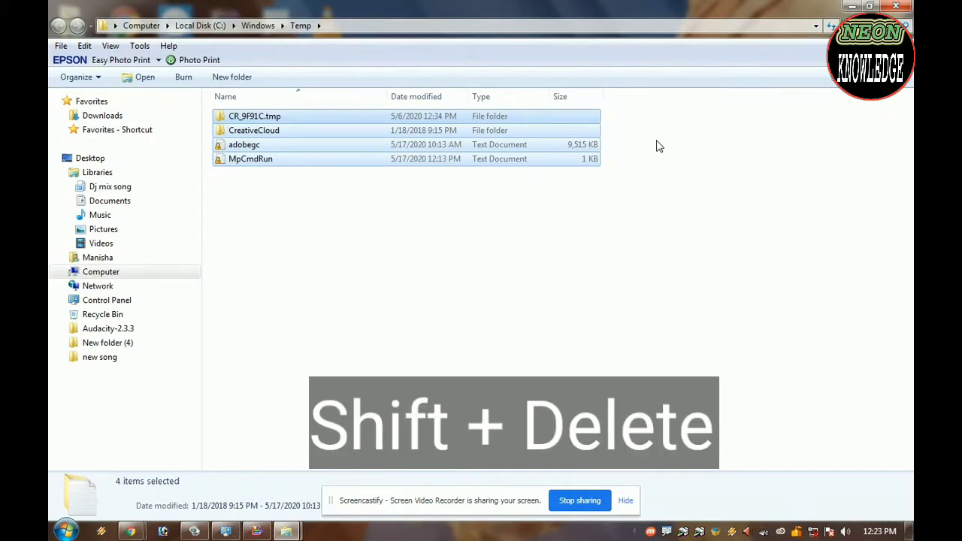
pyautogui.hotkey('shift', 'Delete')
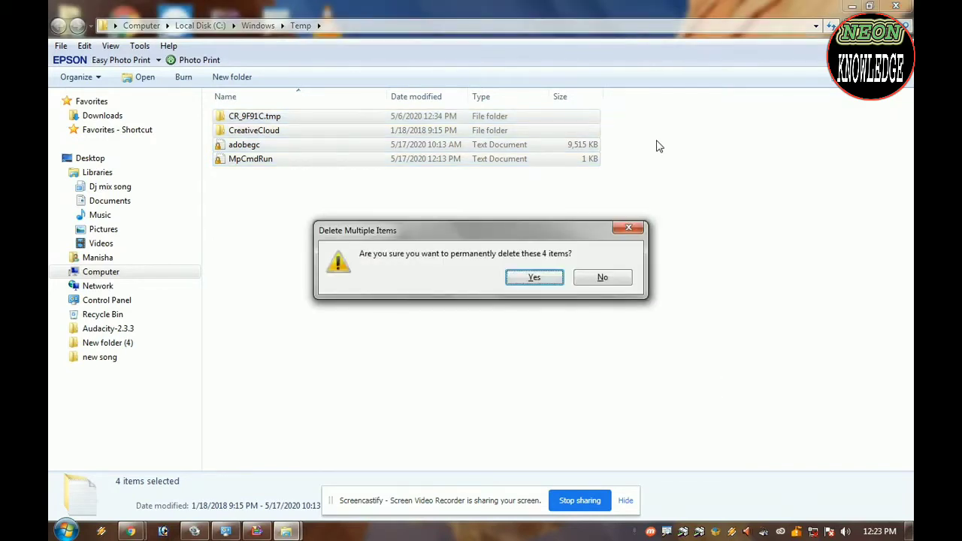
pyautogui.press('Return')
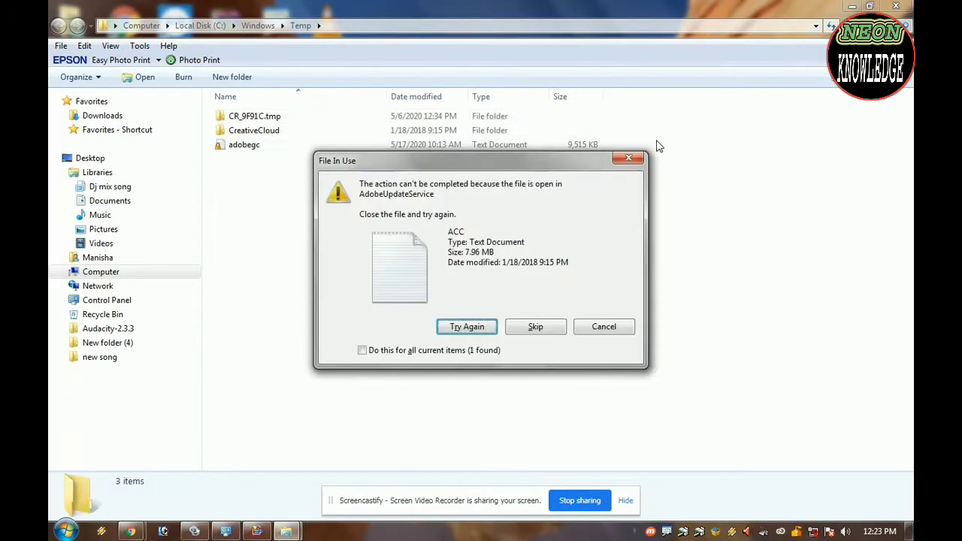
pyautogui.click(548, 329)
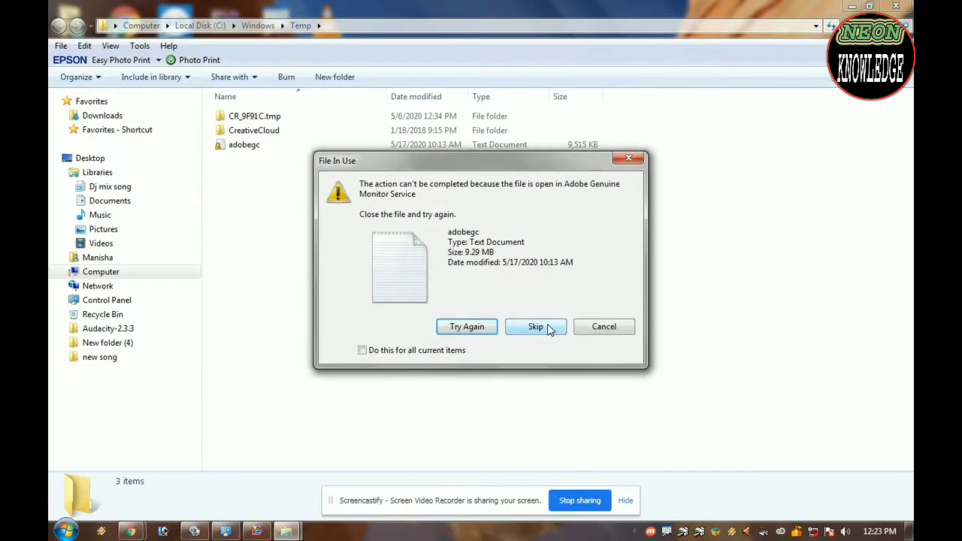
pyautogui.click(548, 329)
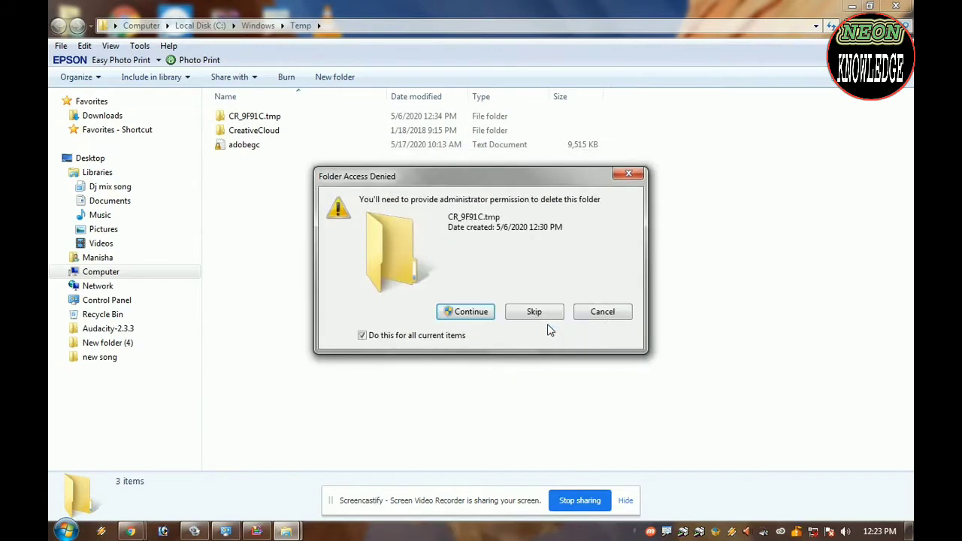
pyautogui.click(554, 315)
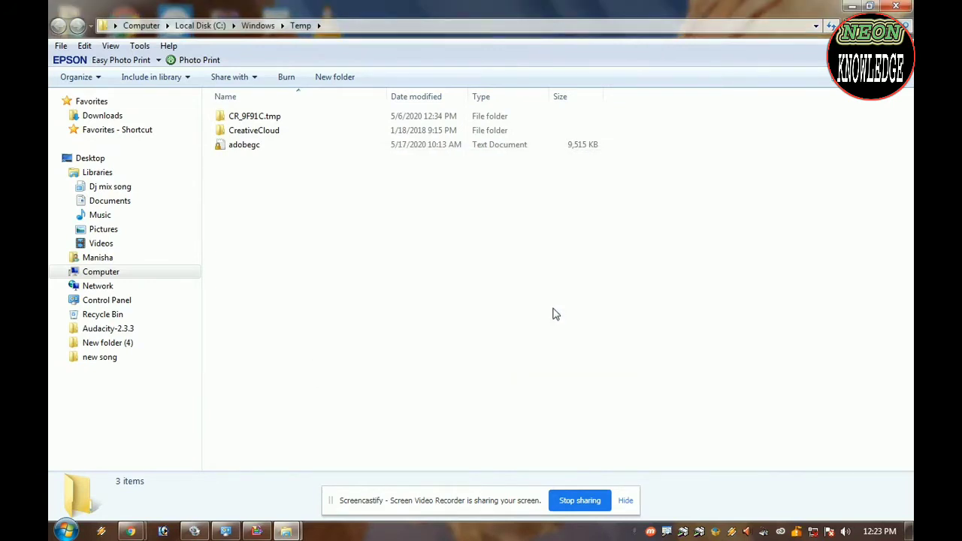
# Close the Windows Temp folder window and refresh the desktop
pyautogui.click(908, 6)
pyautogui.rightClick(405, 148)
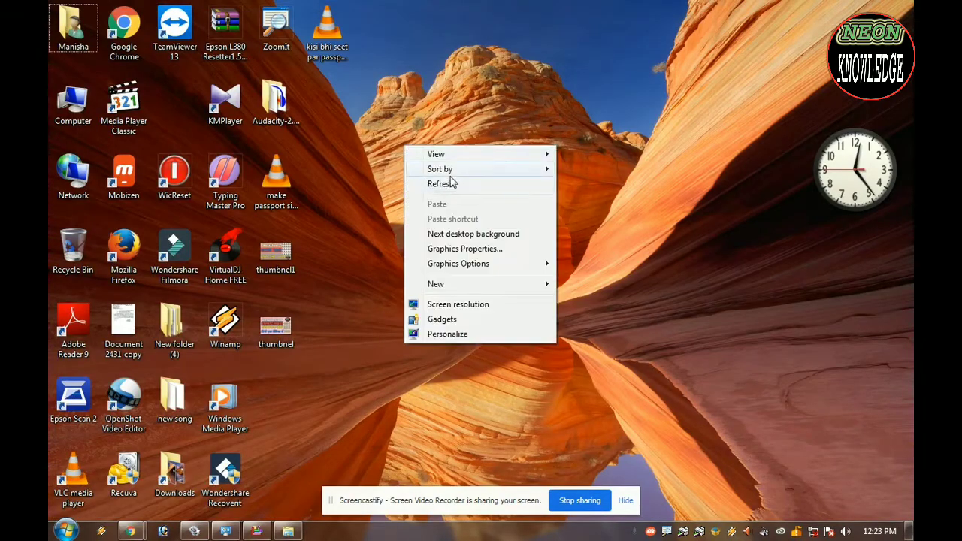
pyautogui.click(452, 186)
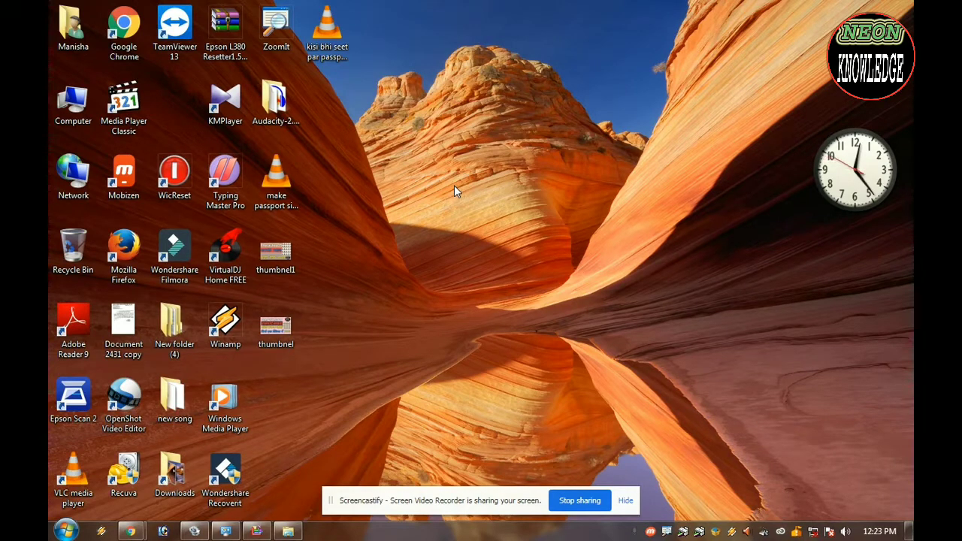
# Execute %temp% from the Run dialog to open the user profile's local Temp folder
pyautogui.press('super+r')
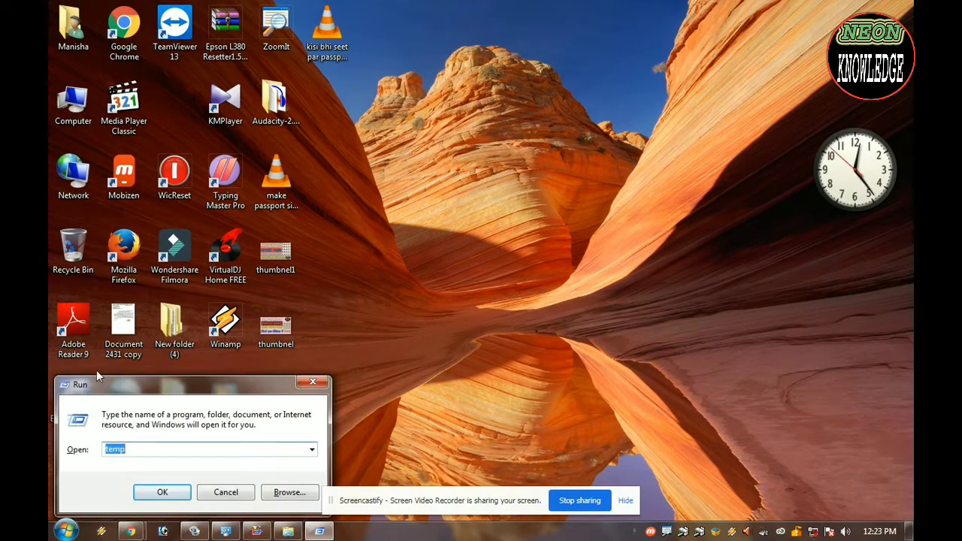
pyautogui.click(145, 449)
pyautogui.press('BackSpace')
pyautogui.press('BackSpace')
pyautogui.press('BackSpace')
pyautogui.press('BackSpace')
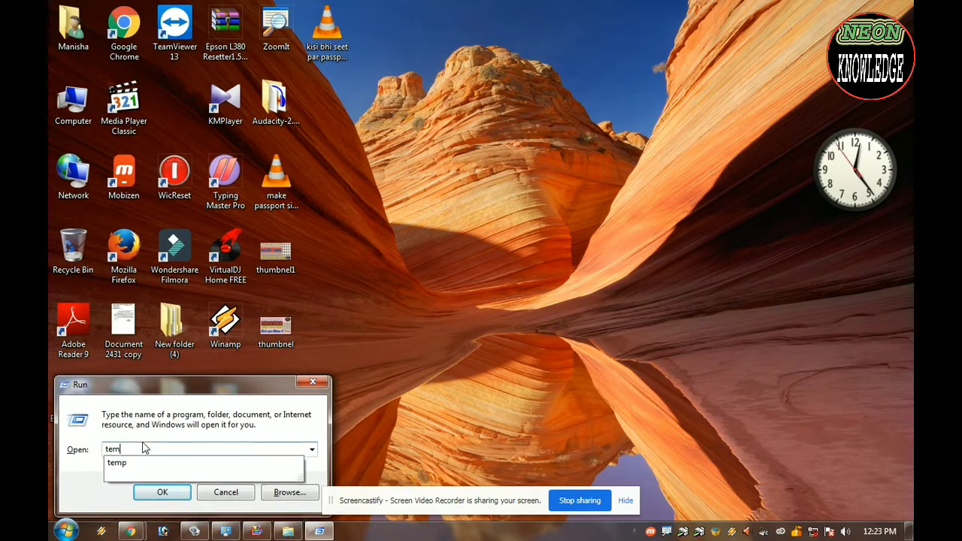
pyautogui.write('%')
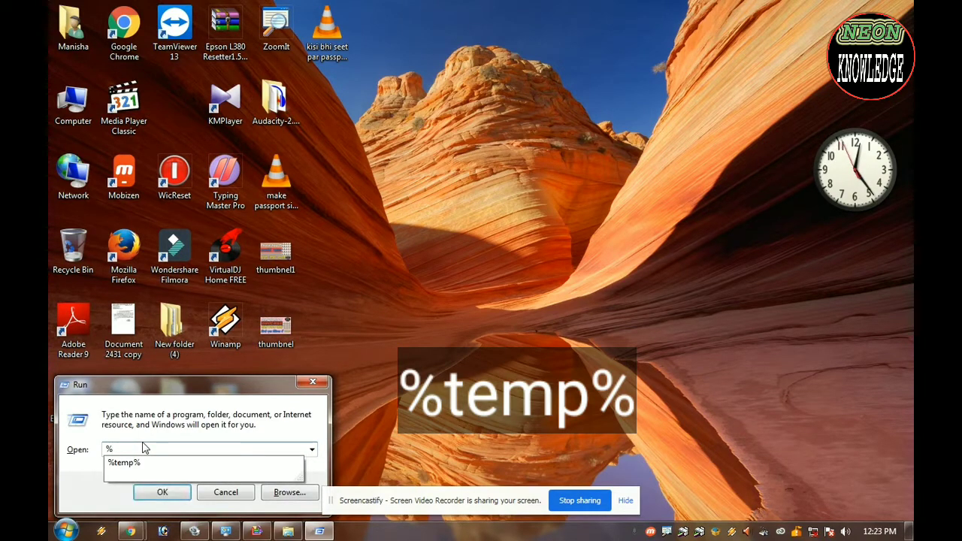
pyautogui.write('tem')
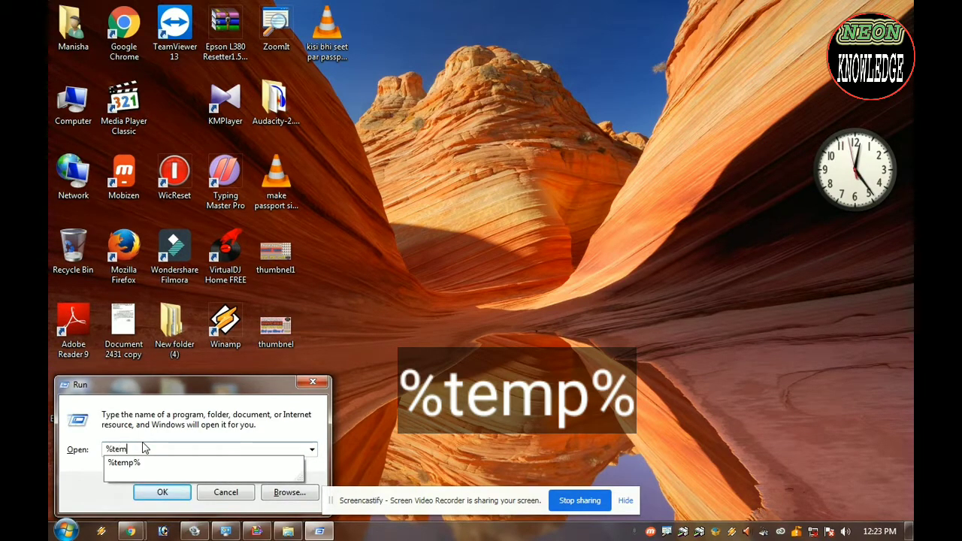
pyautogui.write('p%')
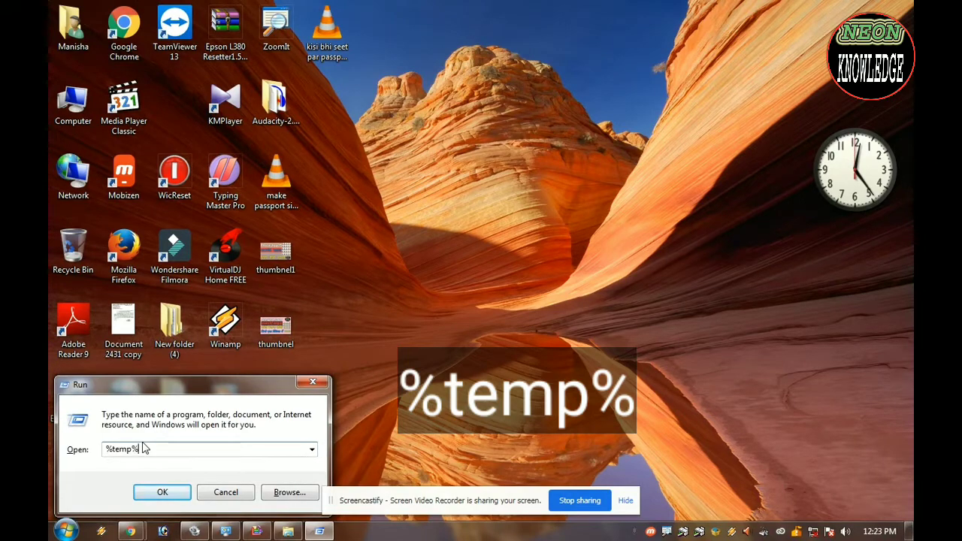
pyautogui.click(185, 493)
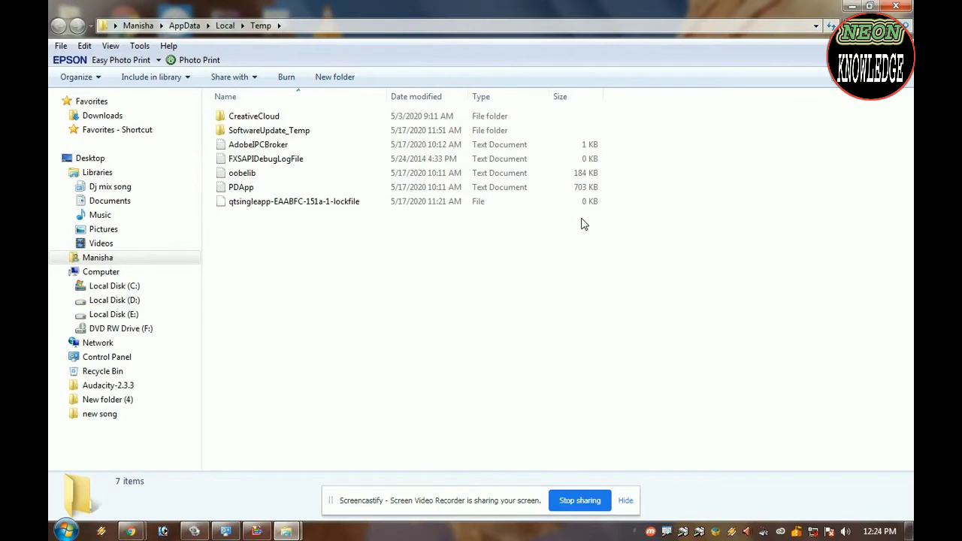
# Permanently delete all items in the user profile's Temp folder, skipping every file that is in use
pyautogui.hotkey('ctrl', 'a')
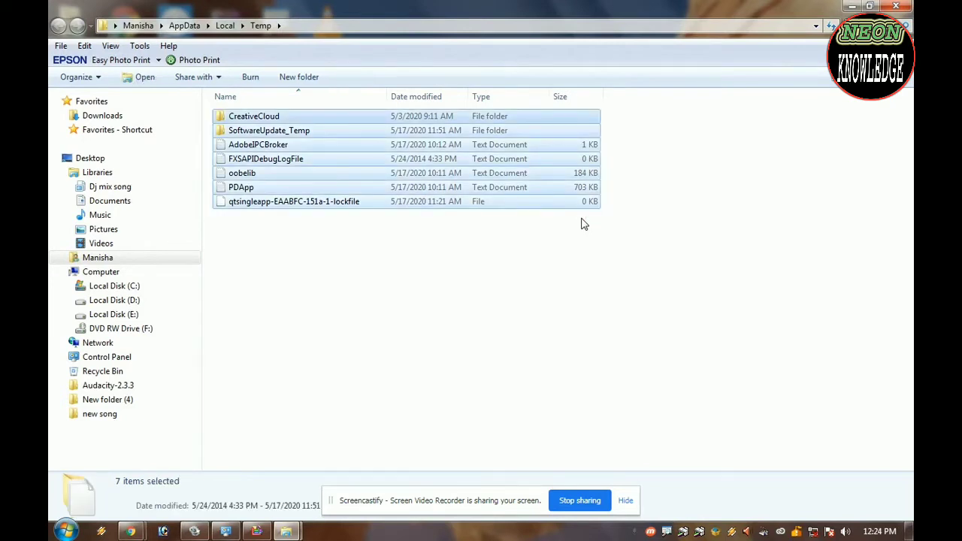
pyautogui.hotkey('shift', 'Delete')
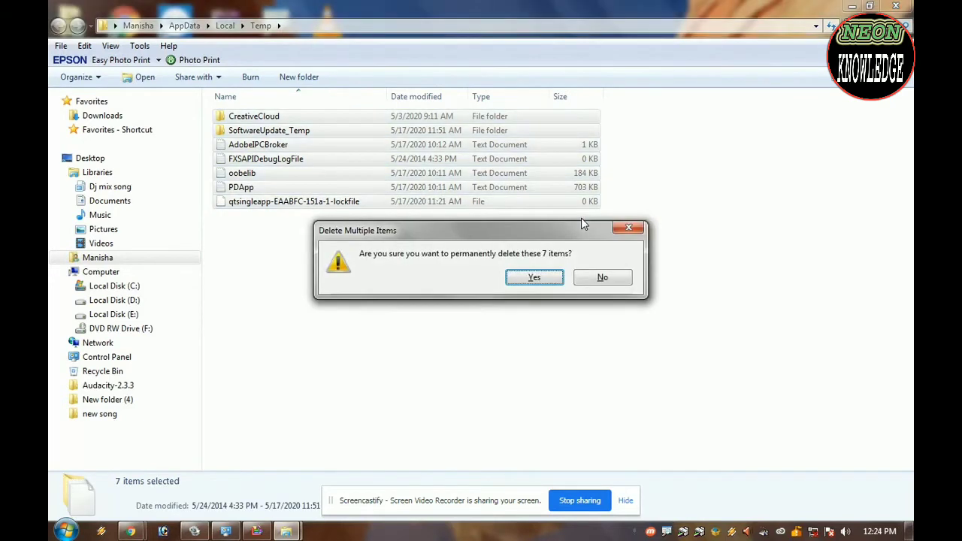
pyautogui.press('Return')
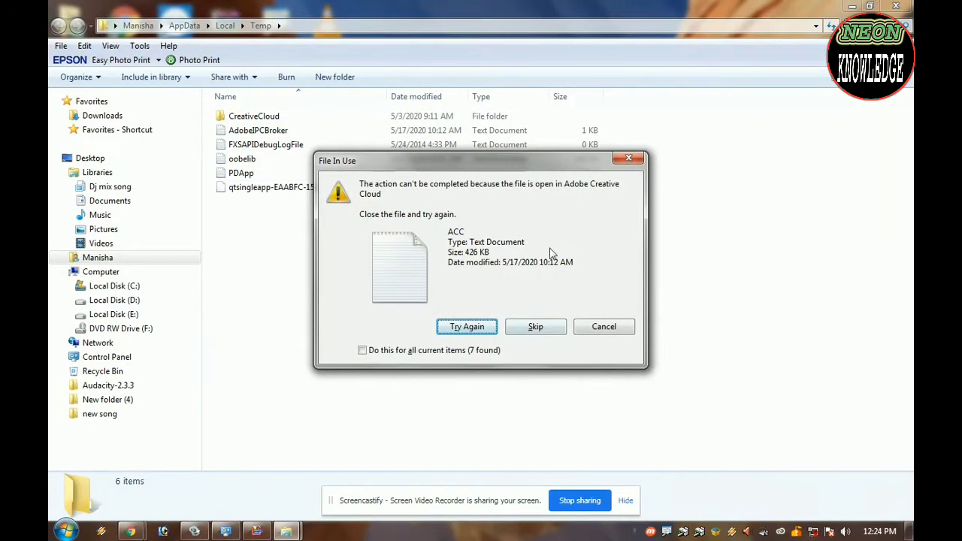
pyautogui.click(535, 328)
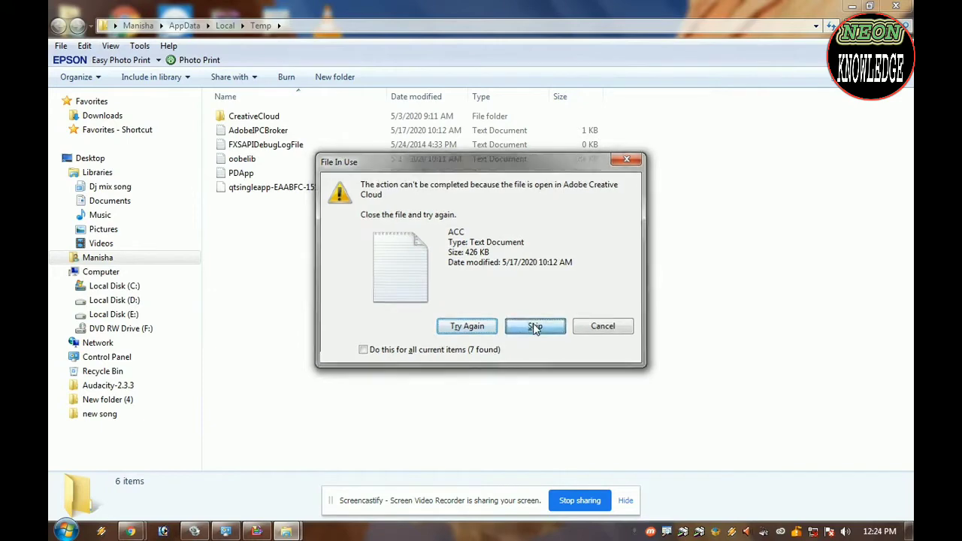
pyautogui.click(536, 327)
pyautogui.click(535, 324)
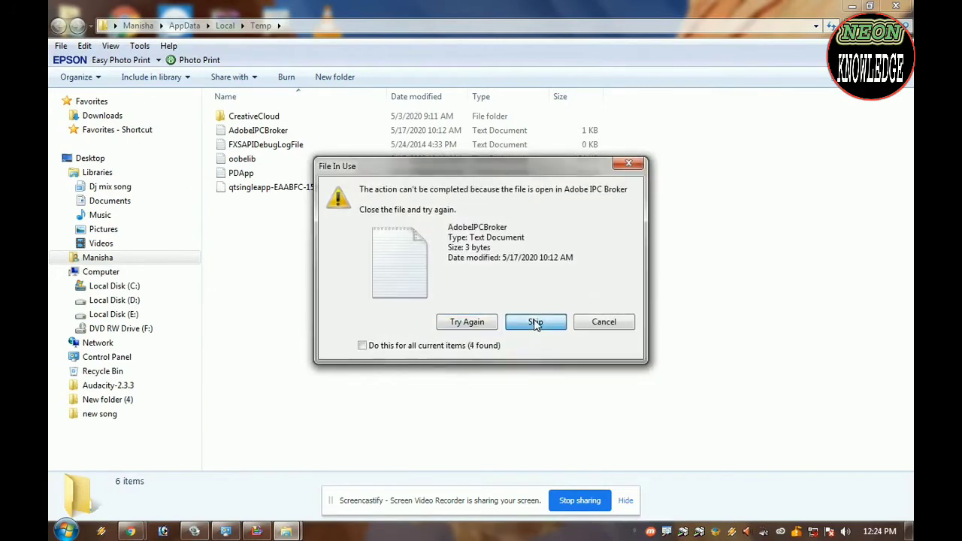
pyautogui.click(535, 326)
pyautogui.click(536, 325)
pyautogui.click(537, 324)
pyautogui.click(535, 322)
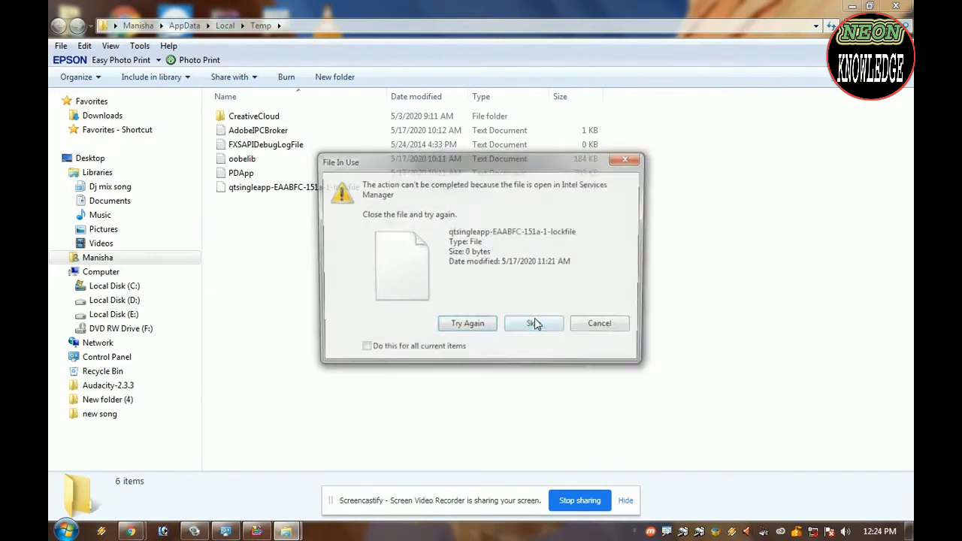
pyautogui.click(535, 327)
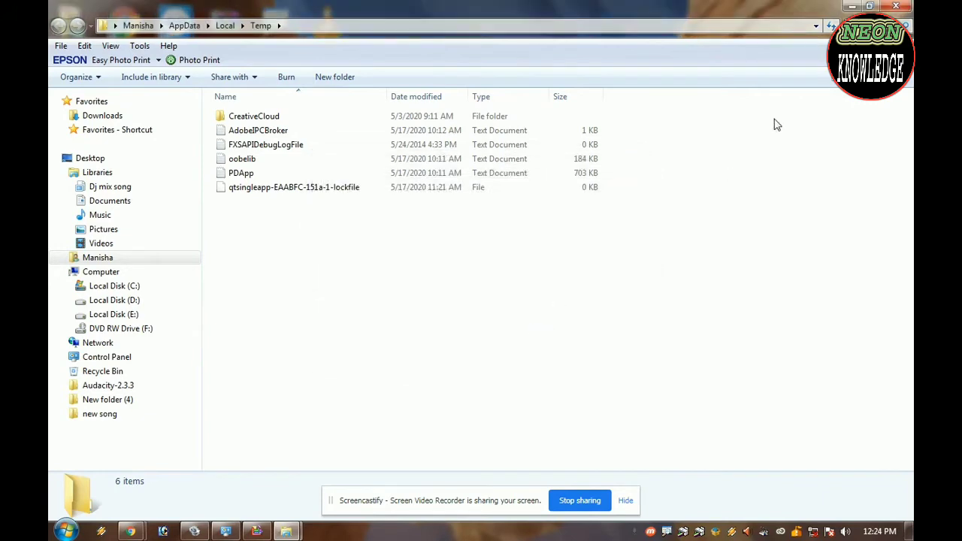
# Close the user profile's Temp folder window and refresh the desktop again
pyautogui.click(905, 6)
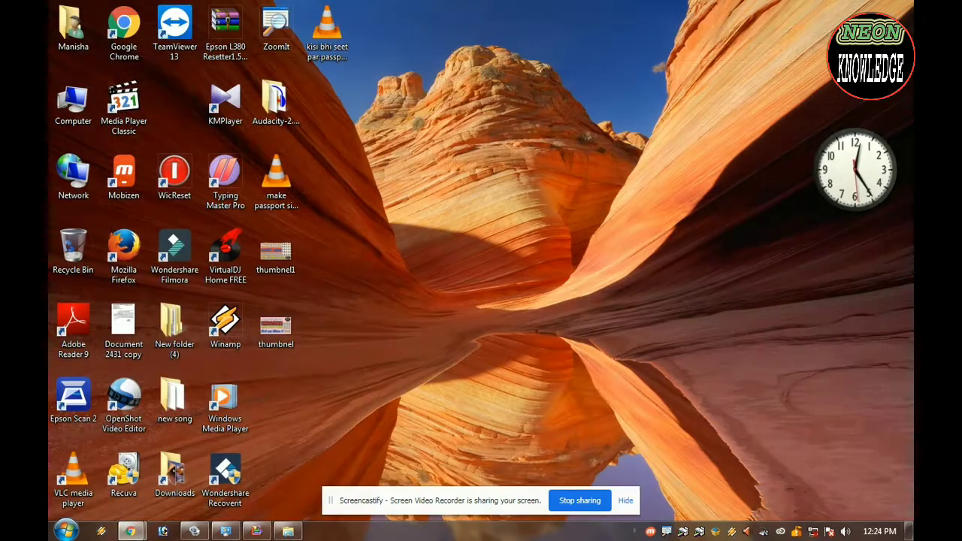
pyautogui.rightClick(629, 134)
pyautogui.click(674, 173)
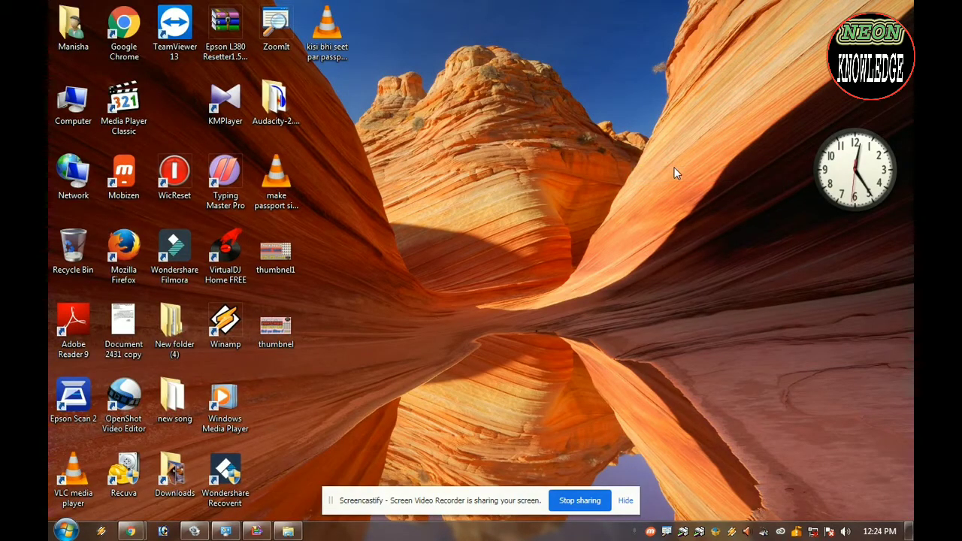
# Replace the previous command in the Run dialog with tree and execute it
pyautogui.press('super+r')
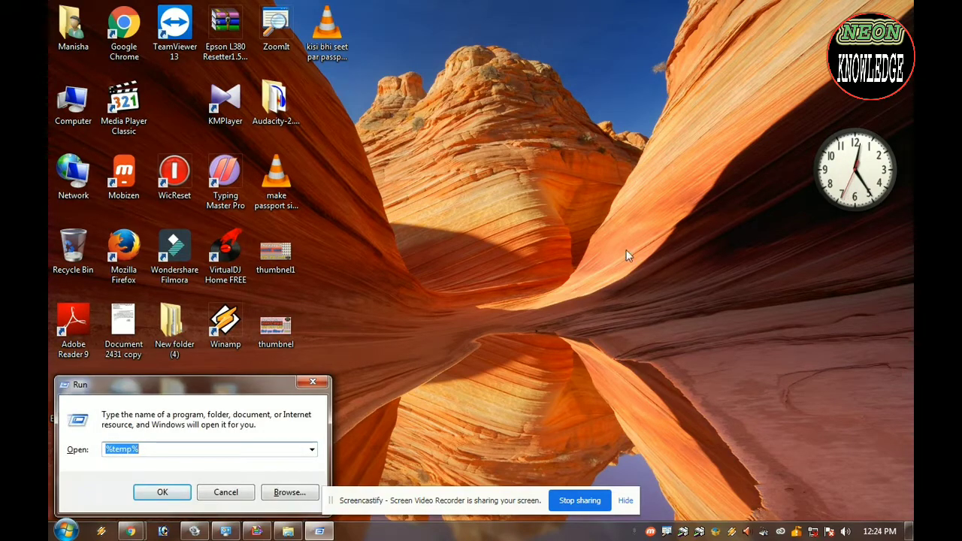
pyautogui.click(183, 446)
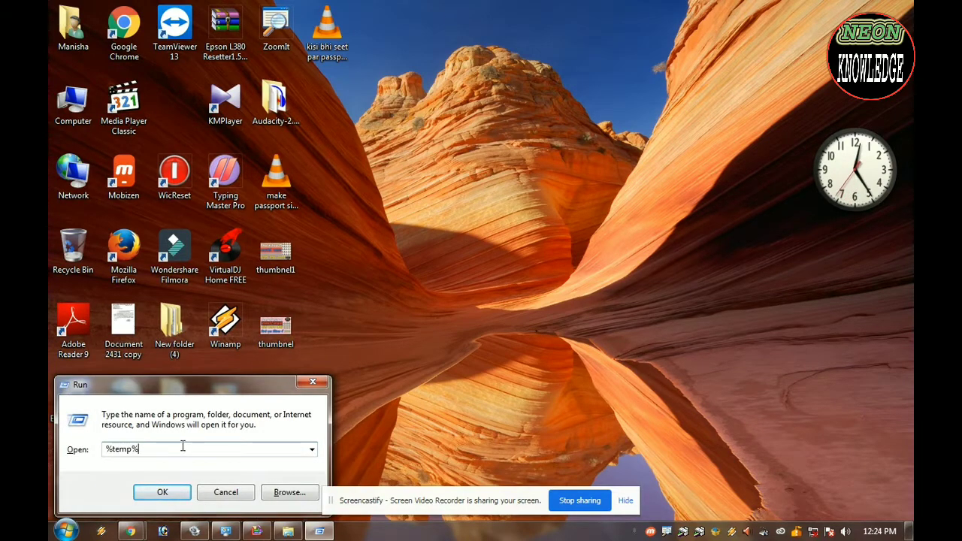
pyautogui.press('BackSpace')
pyautogui.press('BackSpace')
pyautogui.press('BackSpace')
pyautogui.press('BackSpace')
pyautogui.press('BackSpace')
pyautogui.press('BackSpace')
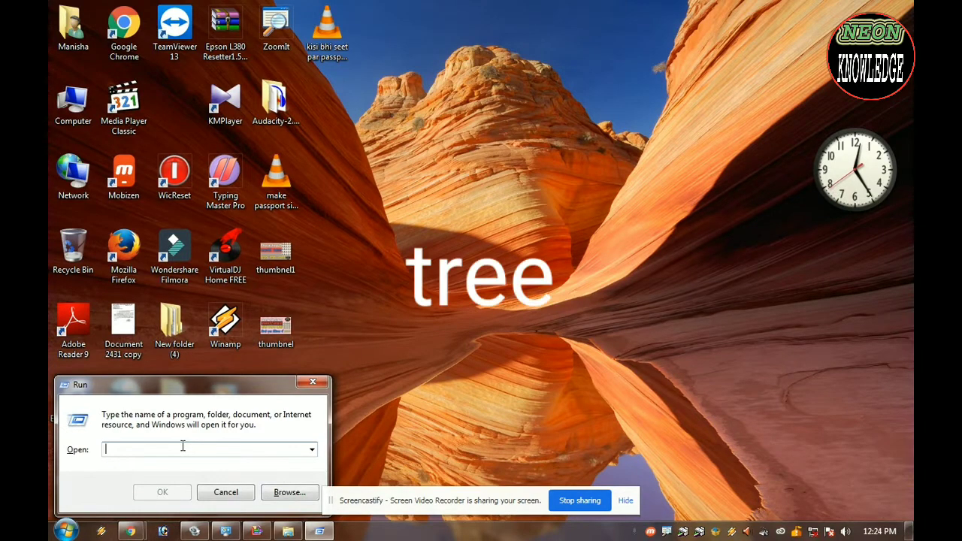
pyautogui.write('t')
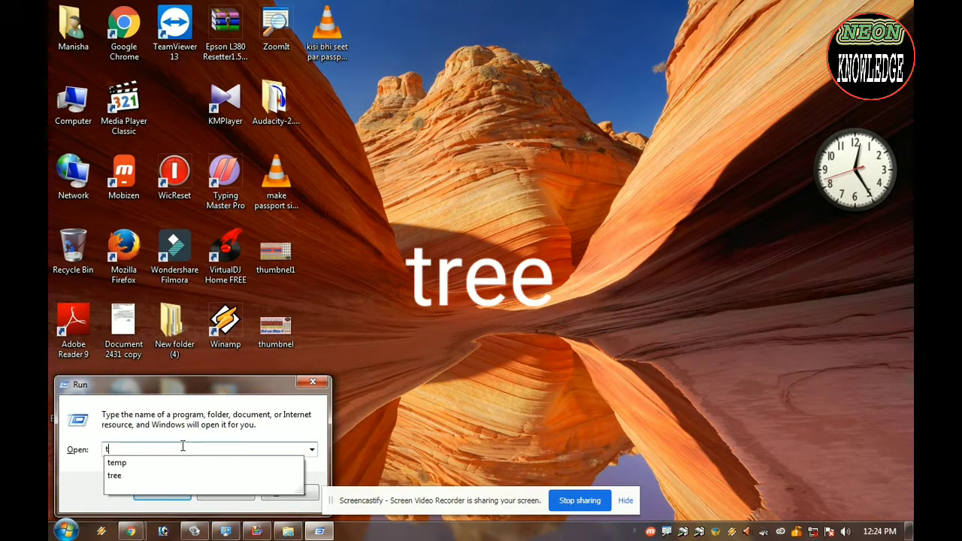
pyautogui.write('ree')
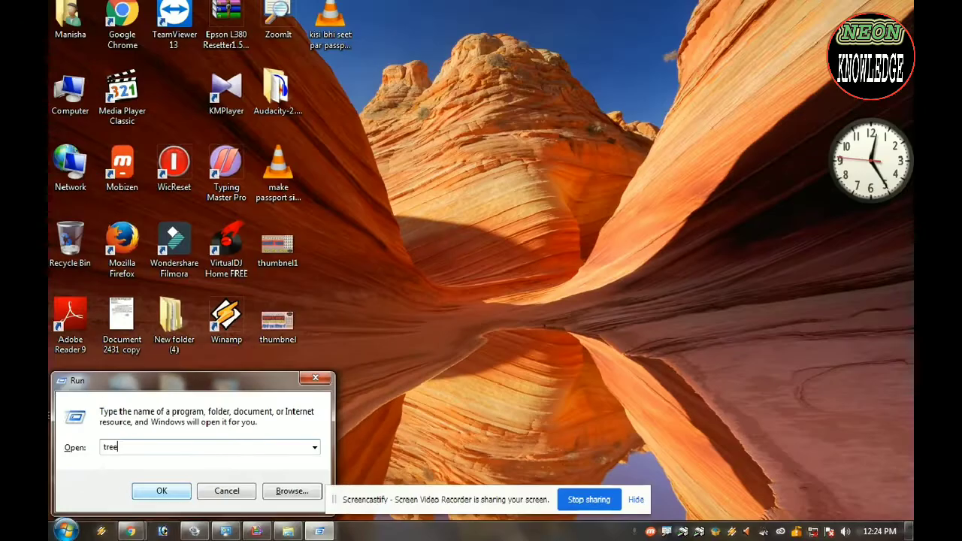
pyautogui.click(167, 496)
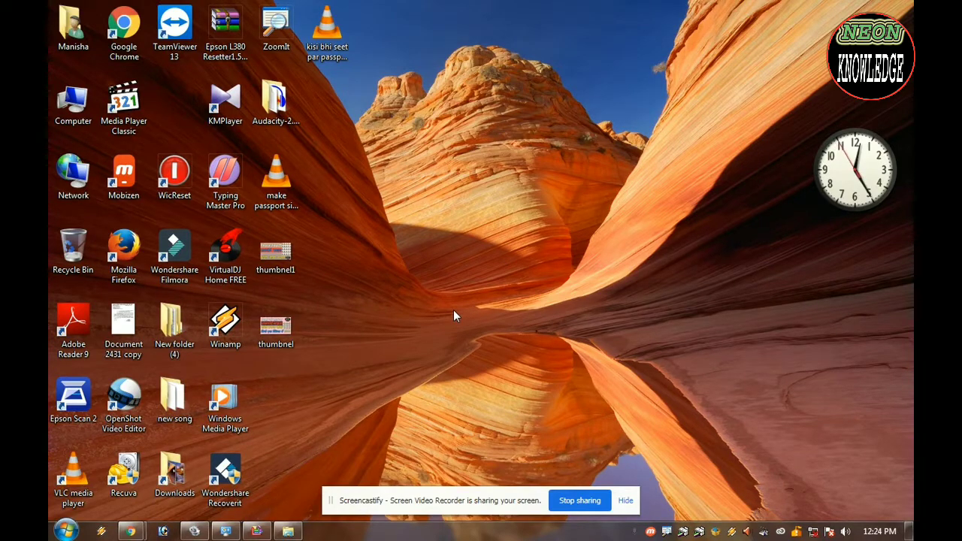
# Replace the previous command in the Run dialog with prefetch and execute it to open the Windows Prefetch folder
pyautogui.press('super+r')
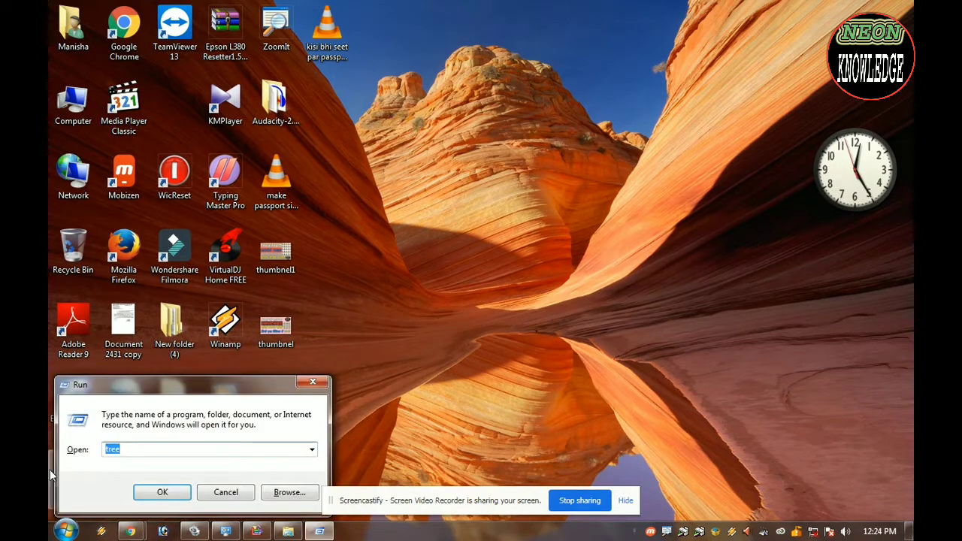
pyautogui.write('tree')
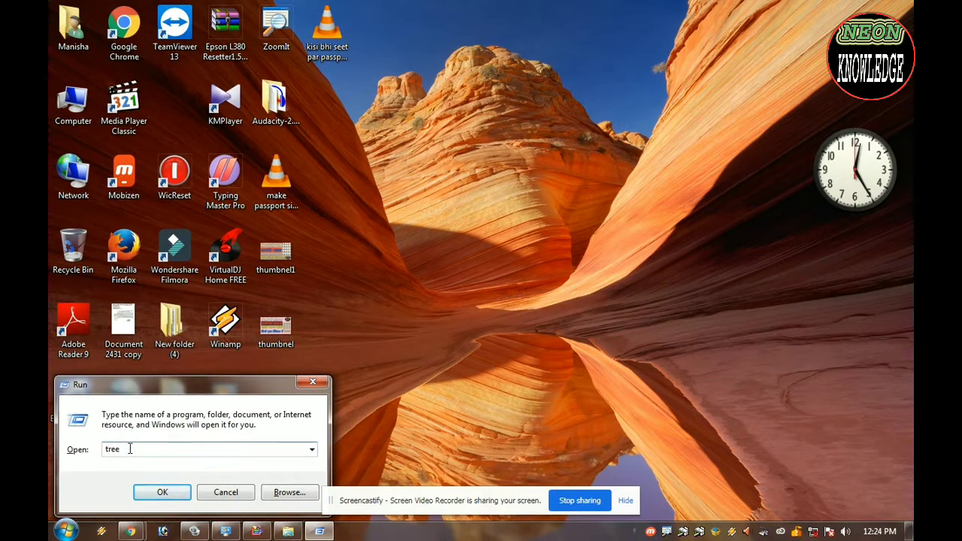
pyautogui.press('BackSpace')
pyautogui.press('BackSpace')
pyautogui.press('BackSpace')
pyautogui.press('BackSpace')
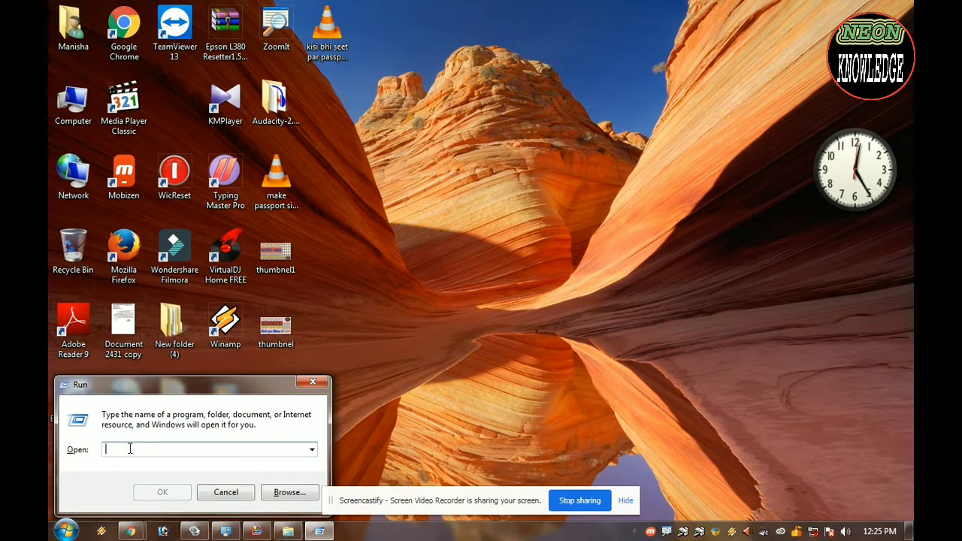
pyautogui.write('p')
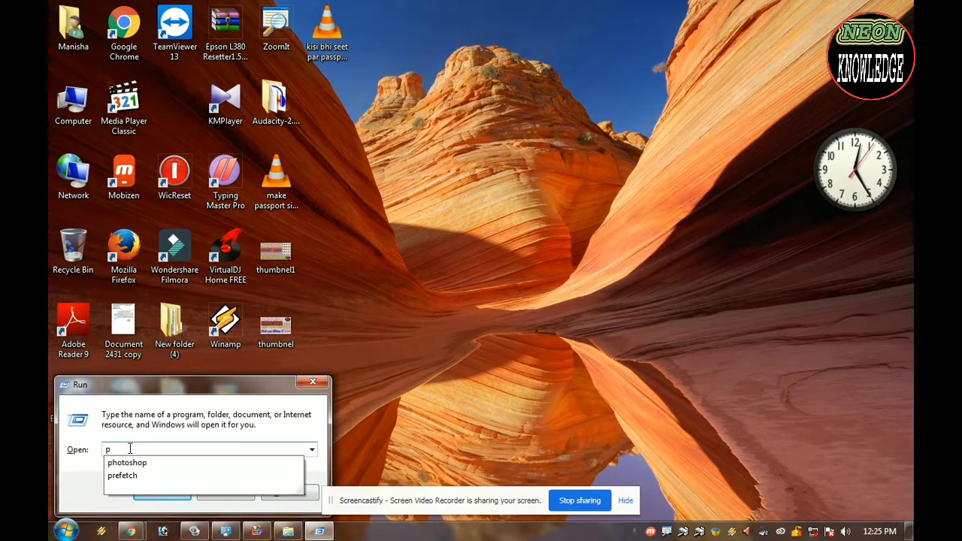
pyautogui.write('re')
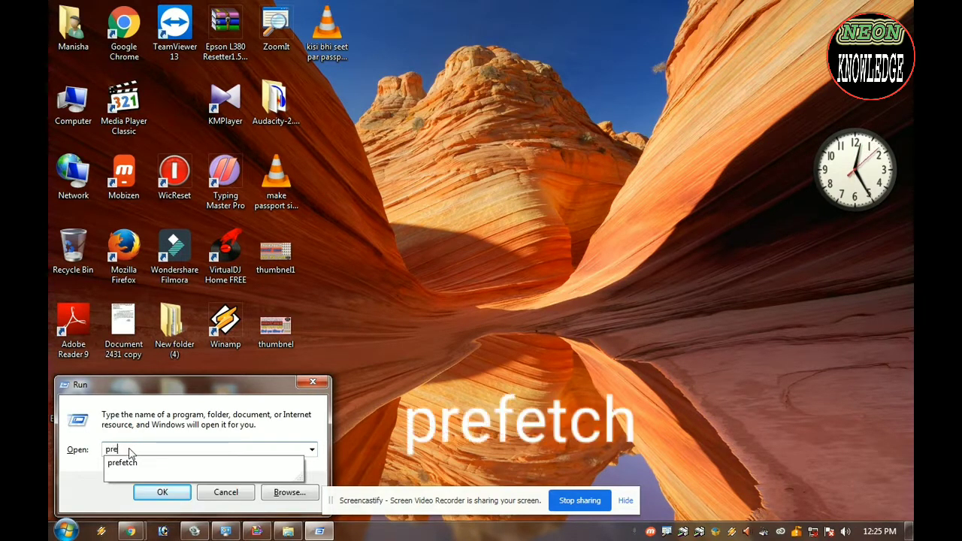
pyautogui.write('fetch')
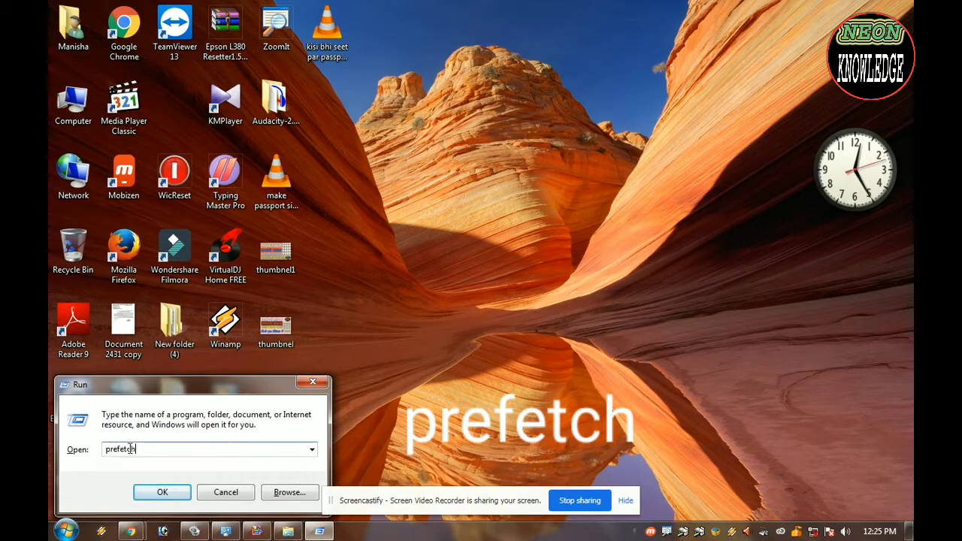
pyautogui.click(162, 492)
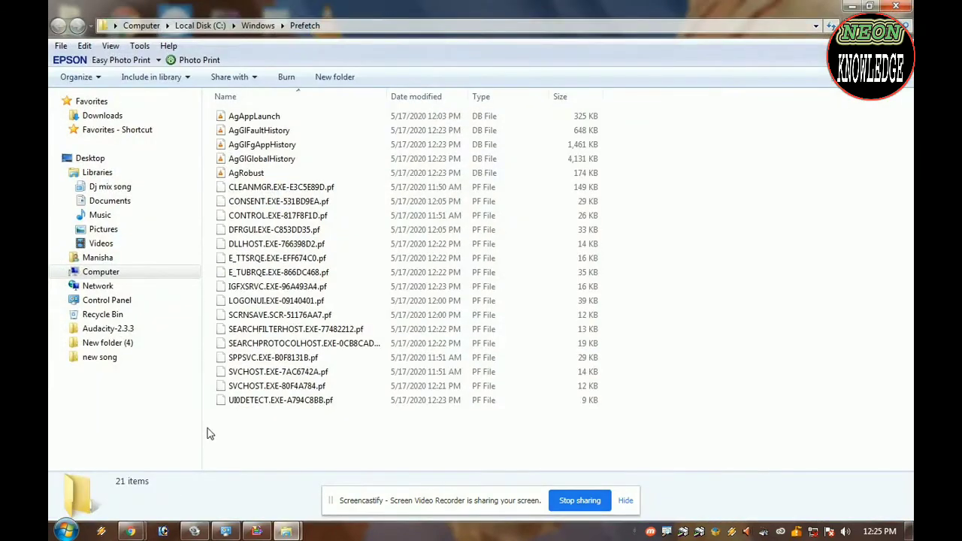
# Permanently delete all files in the Prefetch folder
pyautogui.hotkey('ctrl', 'a')
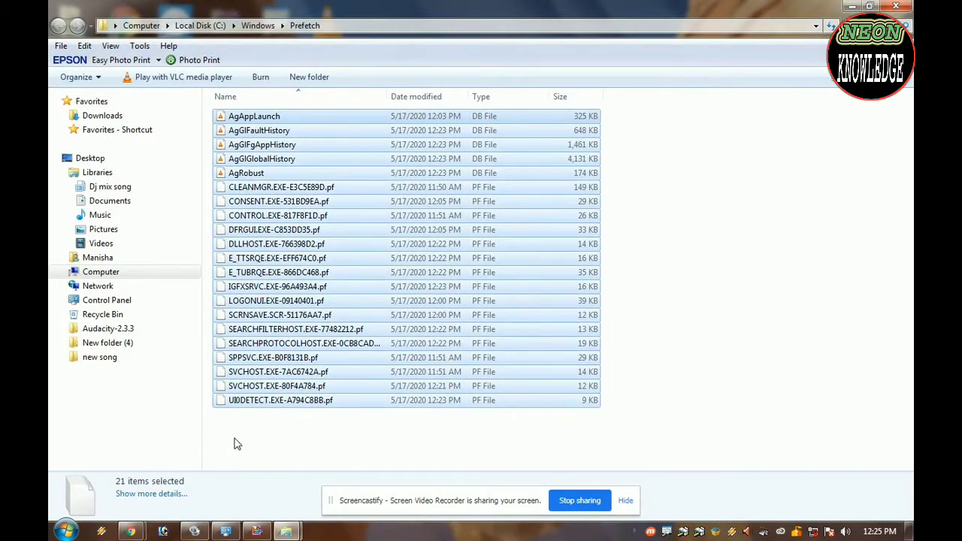
pyautogui.hotkey('shift', 'Delete')
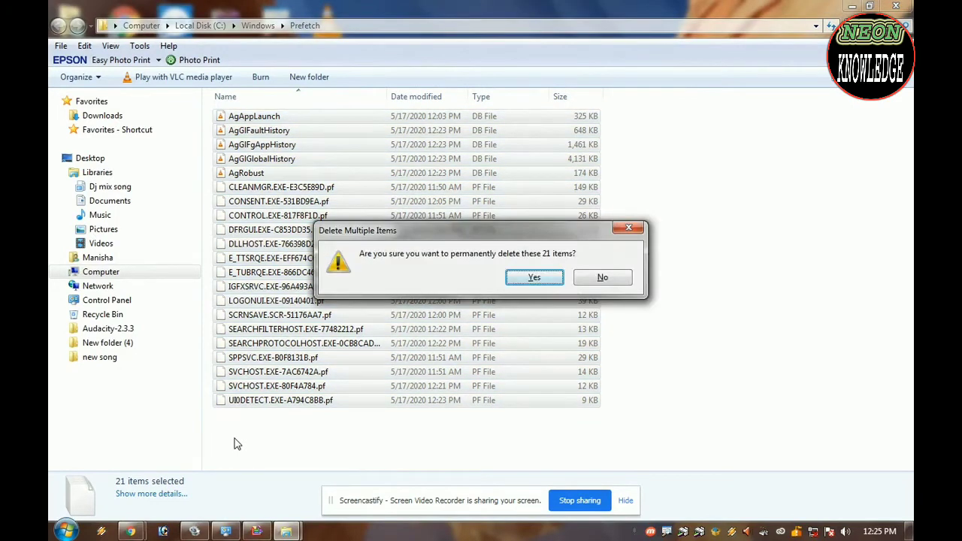
pyautogui.press('Return')
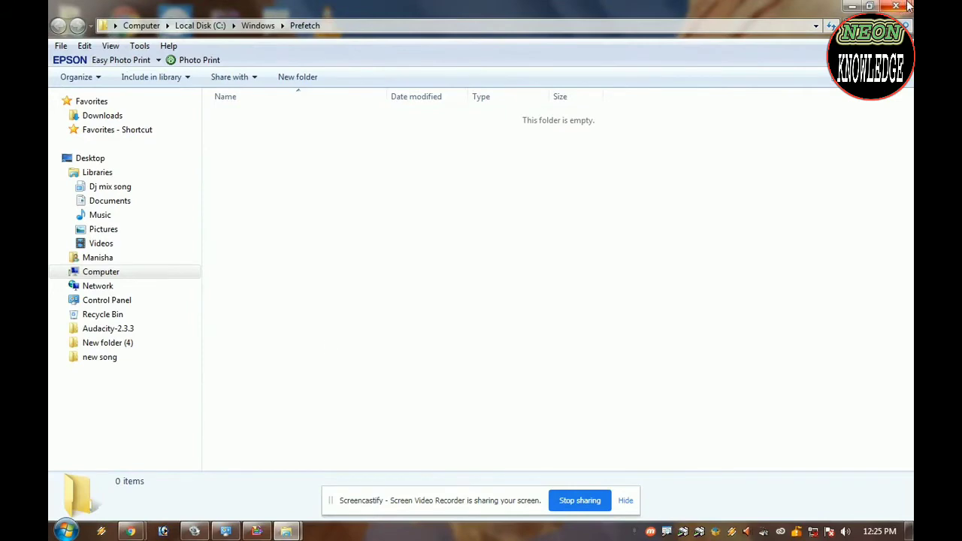
# Close the Prefetch folder window and refresh the desktop
pyautogui.click(909, 6)
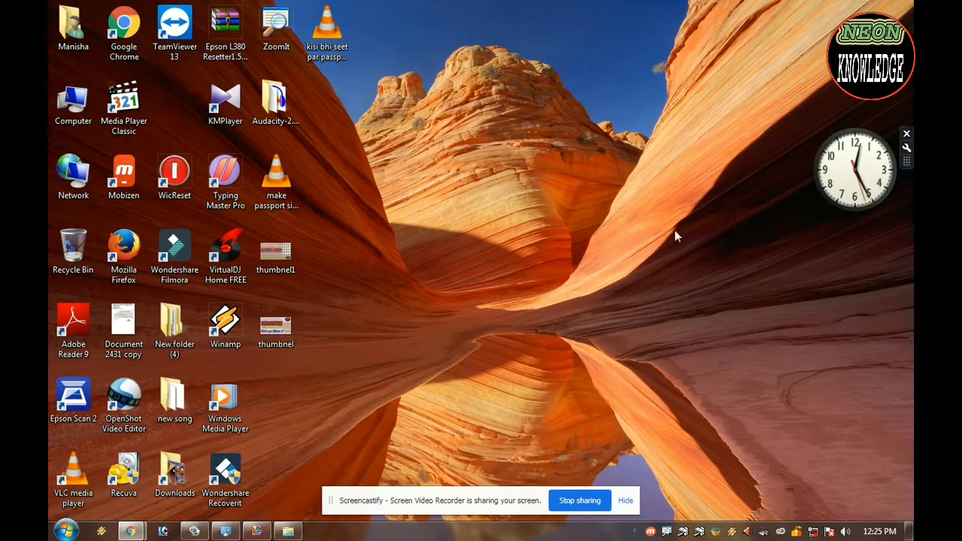
pyautogui.rightClick(537, 172)
pyautogui.click(586, 205)
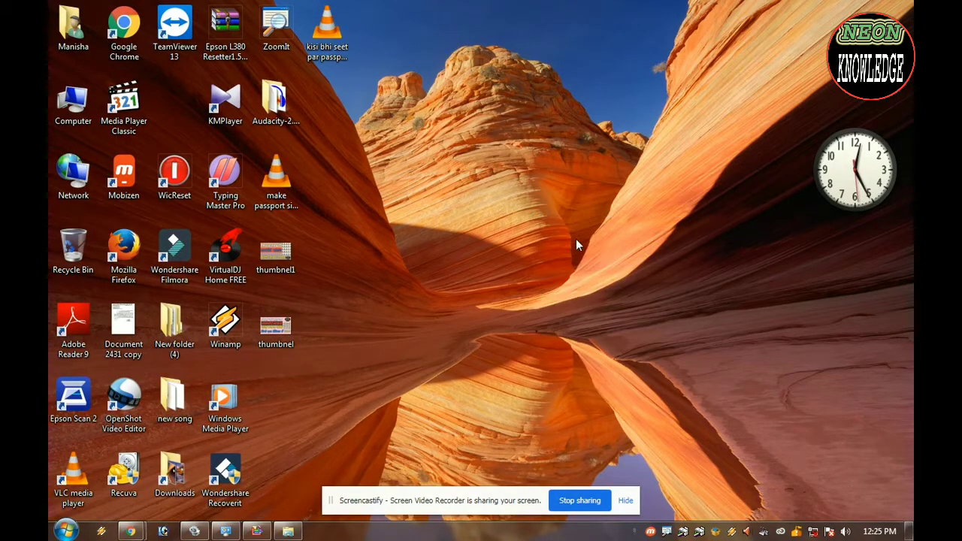
# Execute cleanmgr from the Run dialog and start Disk Cleanup for drive C:
pyautogui.press('super+r')
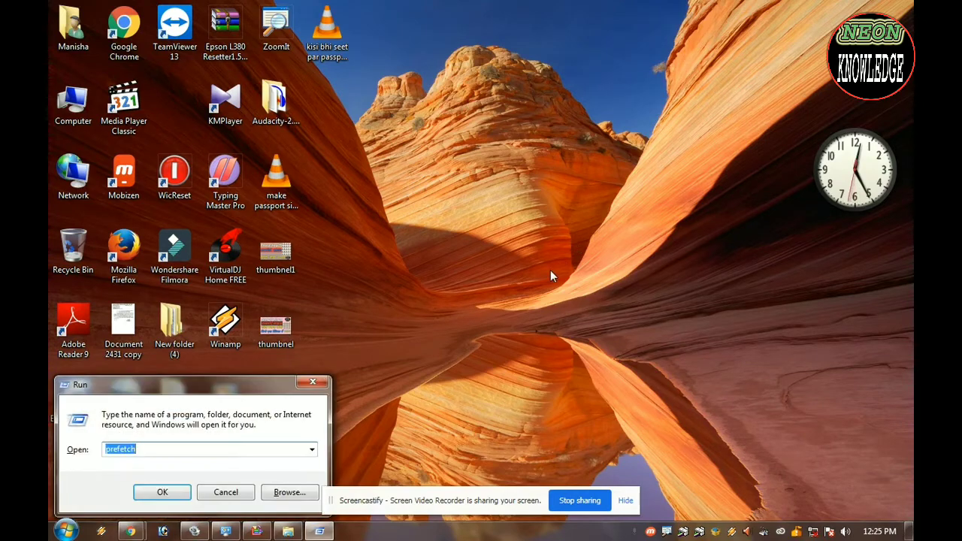
pyautogui.press('BackSpace')
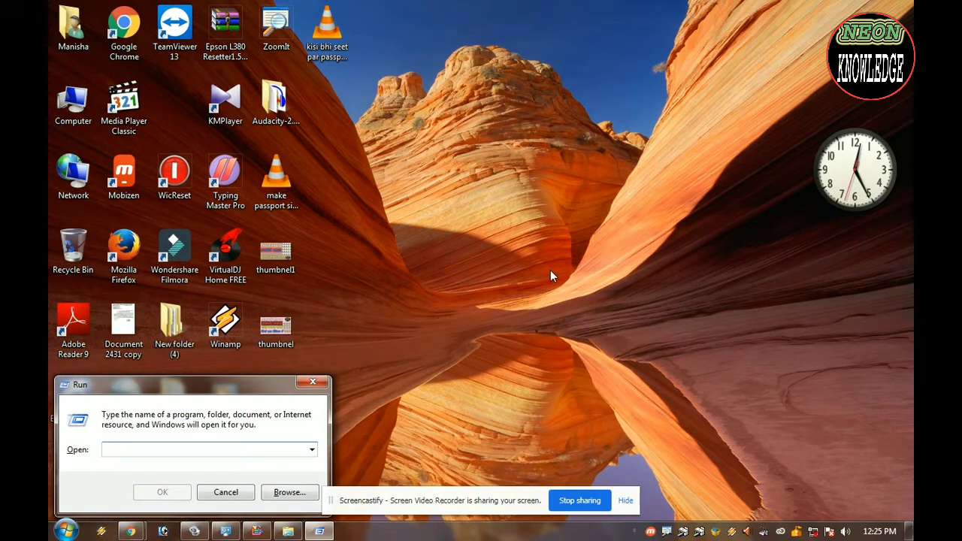
pyautogui.write('clea')
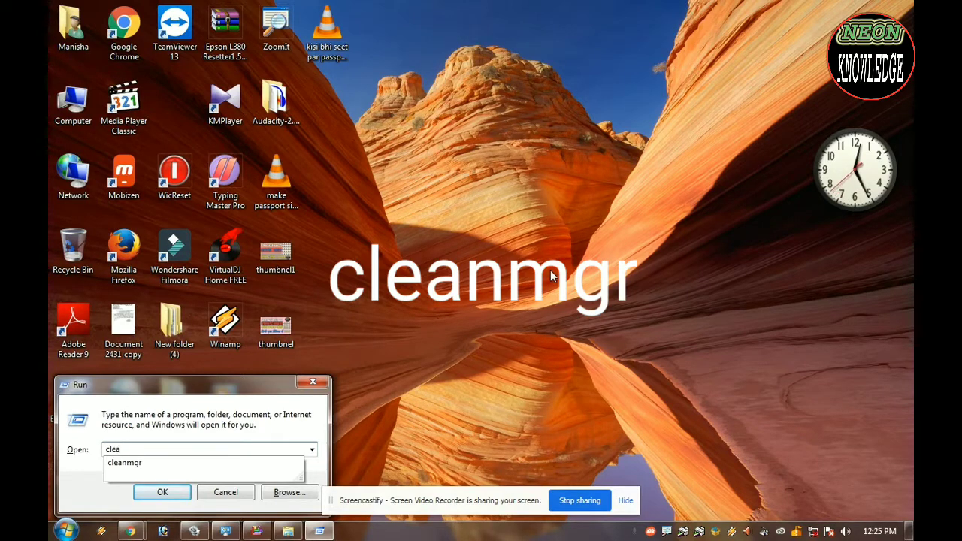
pyautogui.write('nmgr')
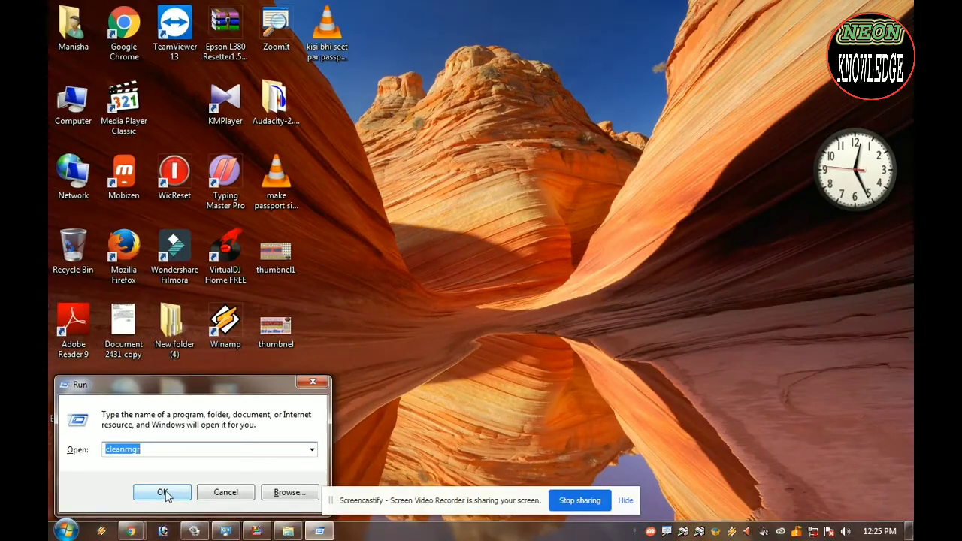
pyautogui.click(163, 493)
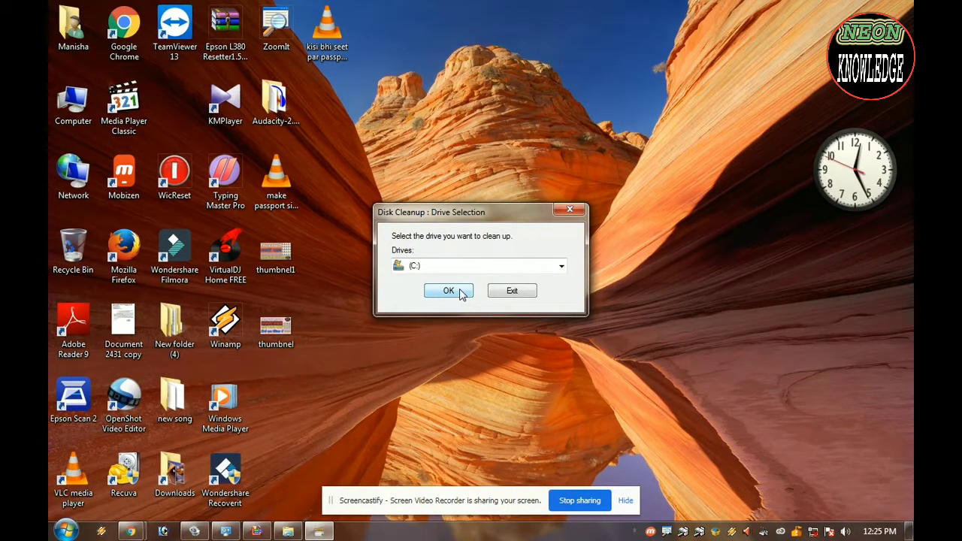
pyautogui.click(461, 292)
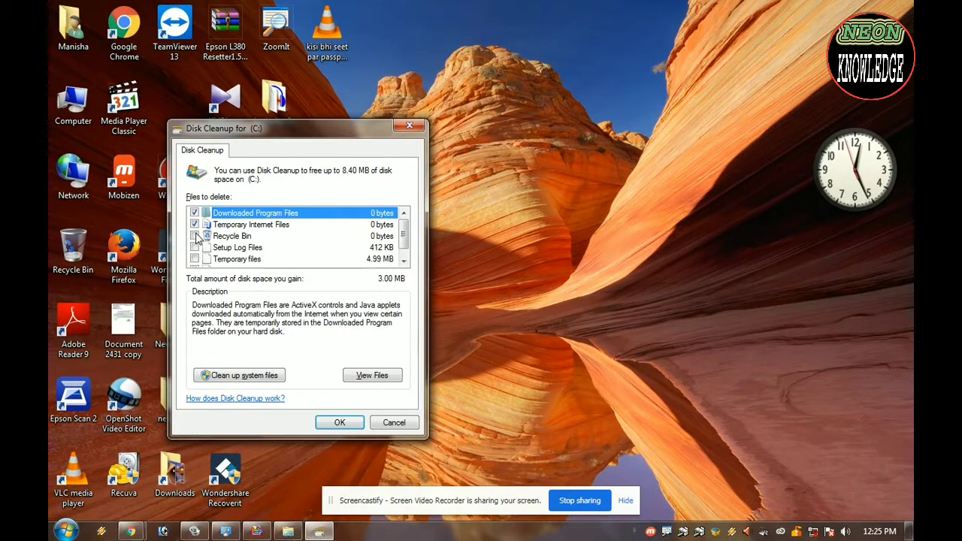
# Include Recycle Bin, Setup Log Files and Temporary files in the C: cleanup, and permanently delete all chosen file categories
pyautogui.click(196, 237)
pyautogui.click(196, 247)
pyautogui.click(195, 259)
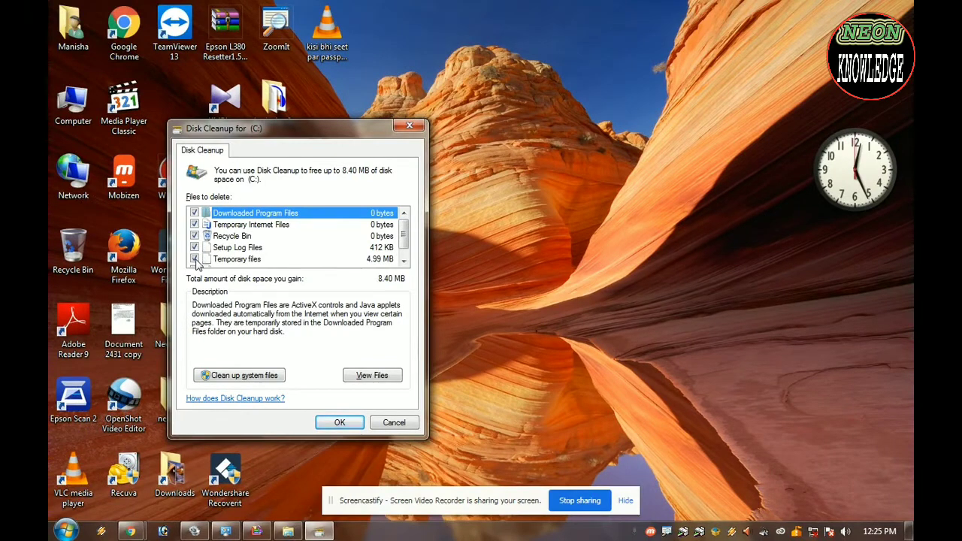
pyautogui.scroll(-1, 195, 255)
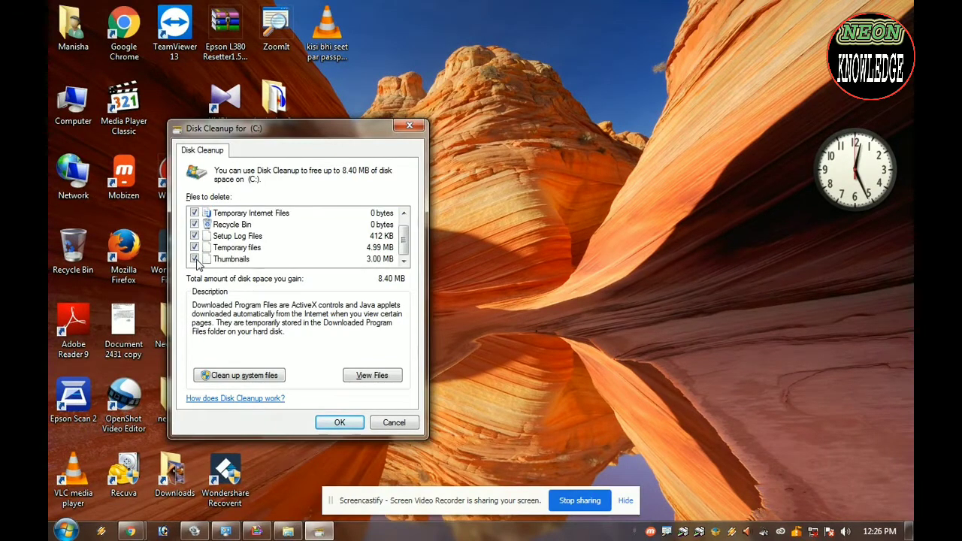
pyautogui.click(340, 423)
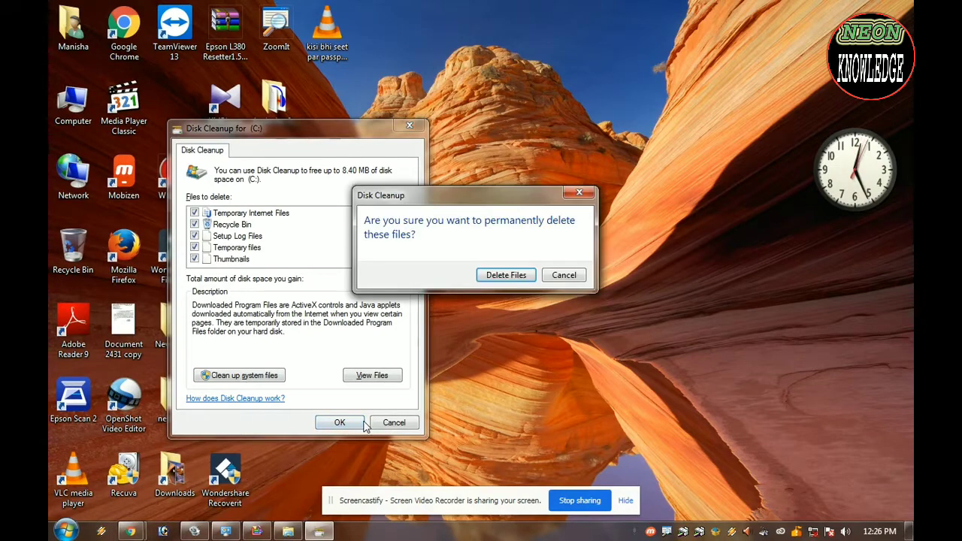
pyautogui.click(507, 275)
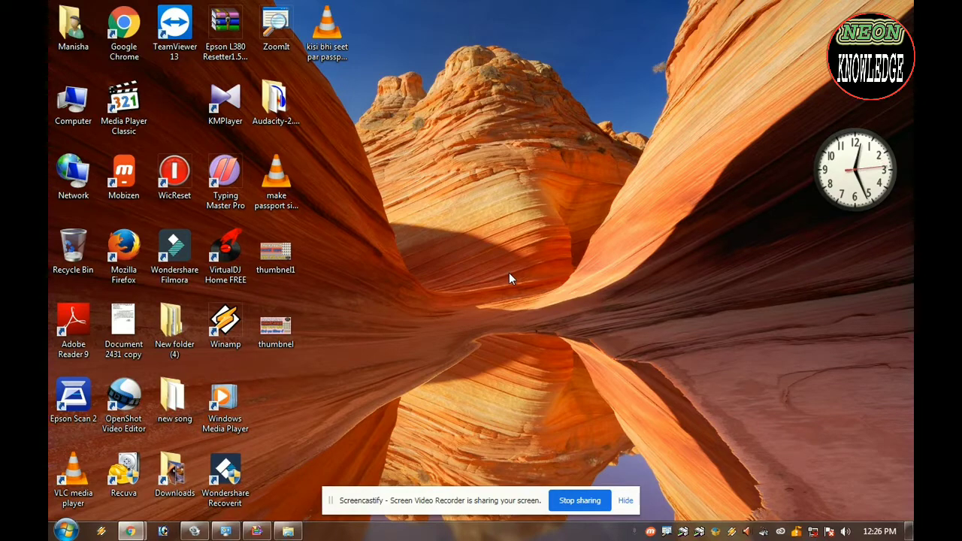
# Refresh the desktop and open the properties of Local Disk (C:) from Computer
pyautogui.rightClick(447, 75)
pyautogui.click(486, 120)
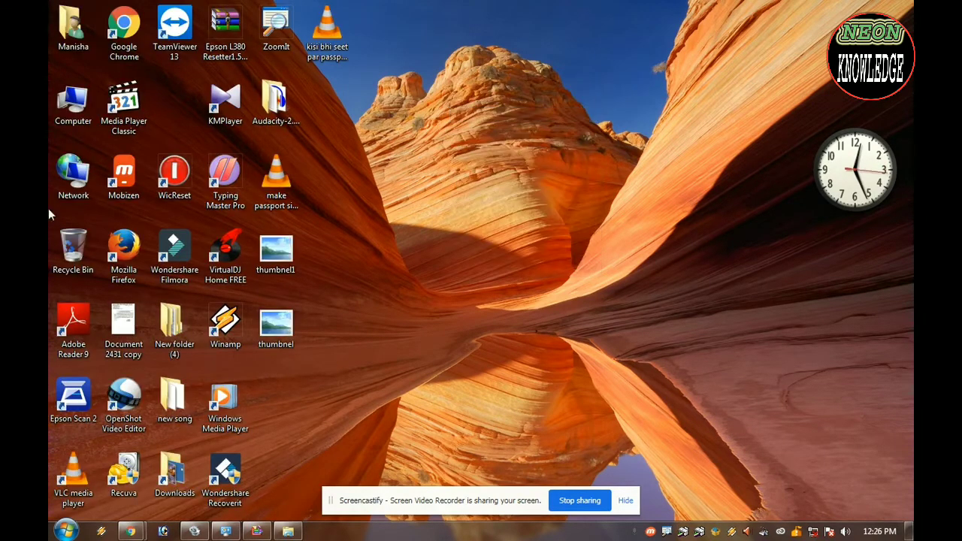
pyautogui.doubleClick(68, 128)
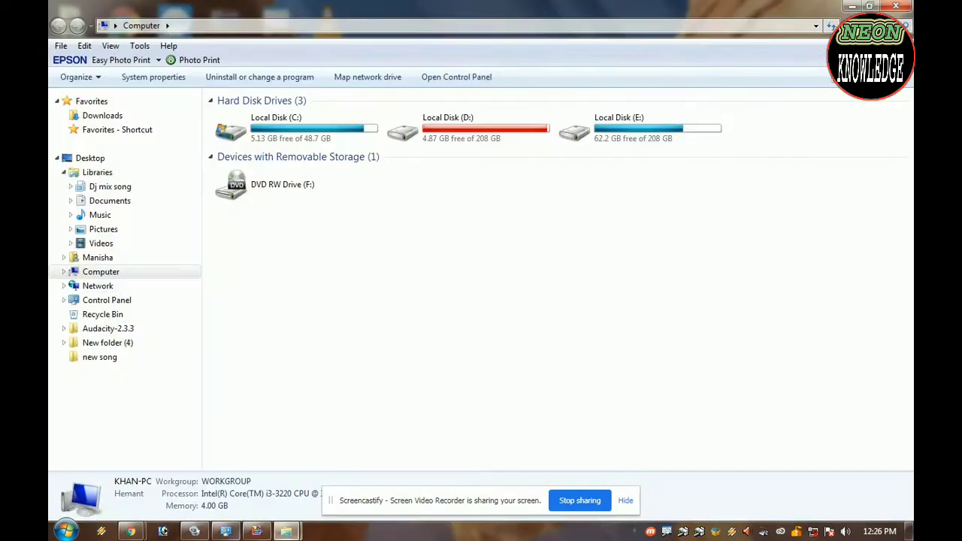
pyautogui.rightClick(321, 132)
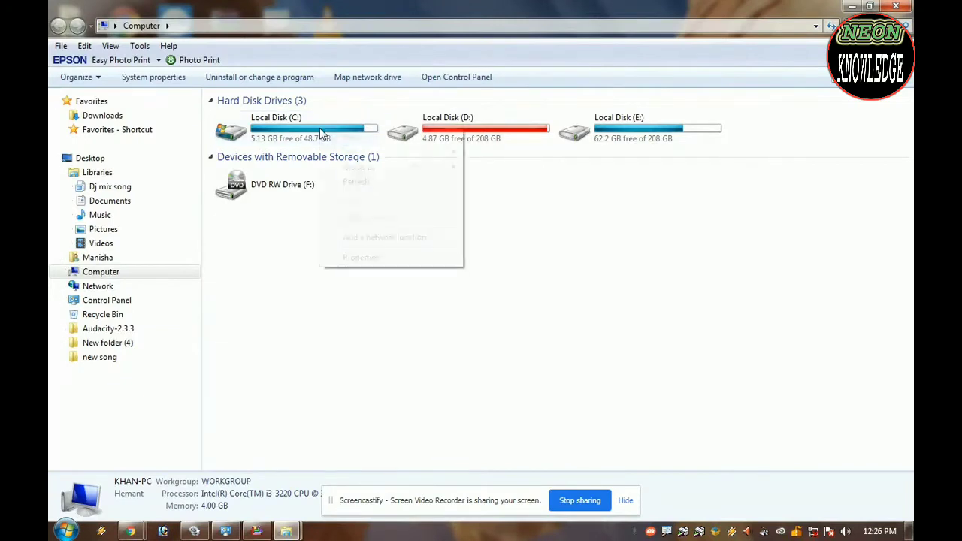
pyautogui.rightClick(301, 132)
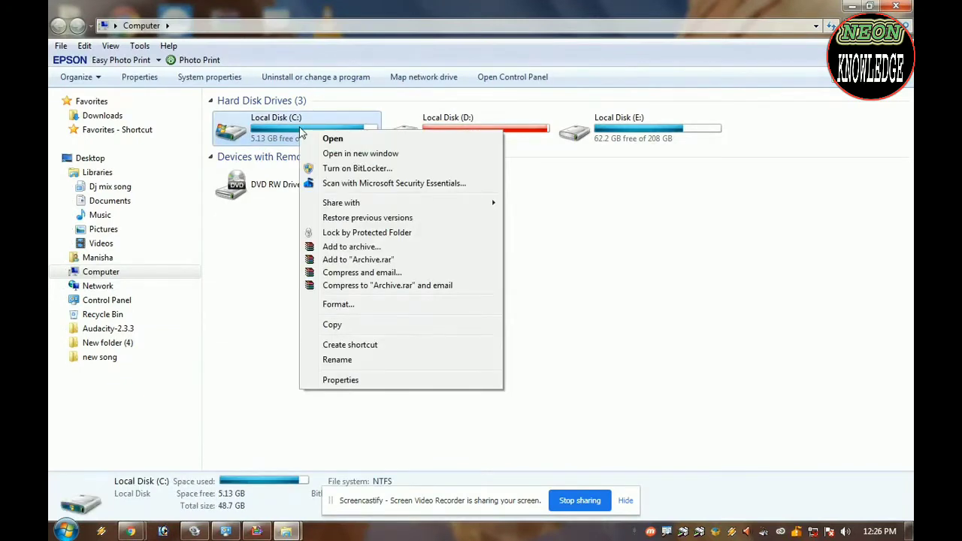
pyautogui.click(353, 382)
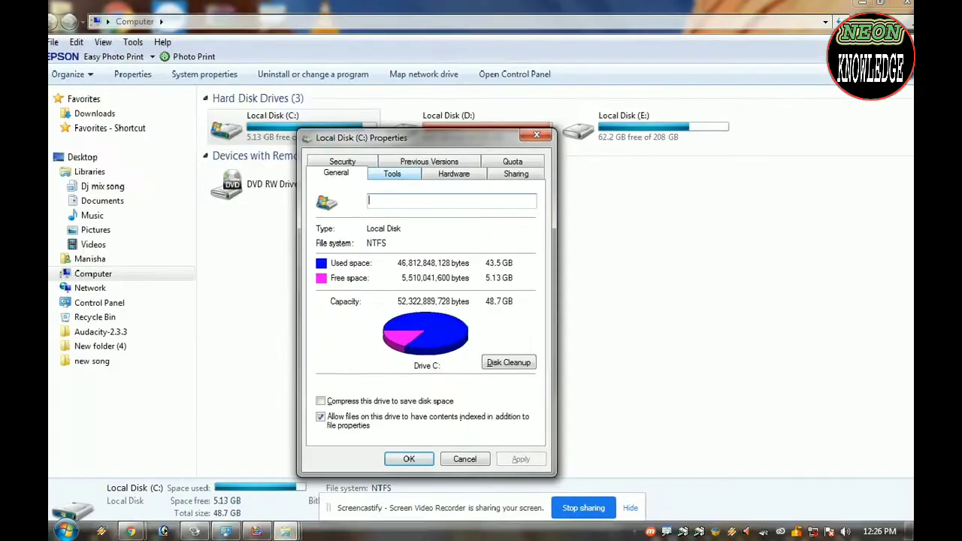
# Open Disk Defragmenter from the C: drive's maintenance tools and start defragmenting the C: disk
pyautogui.click(394, 175)
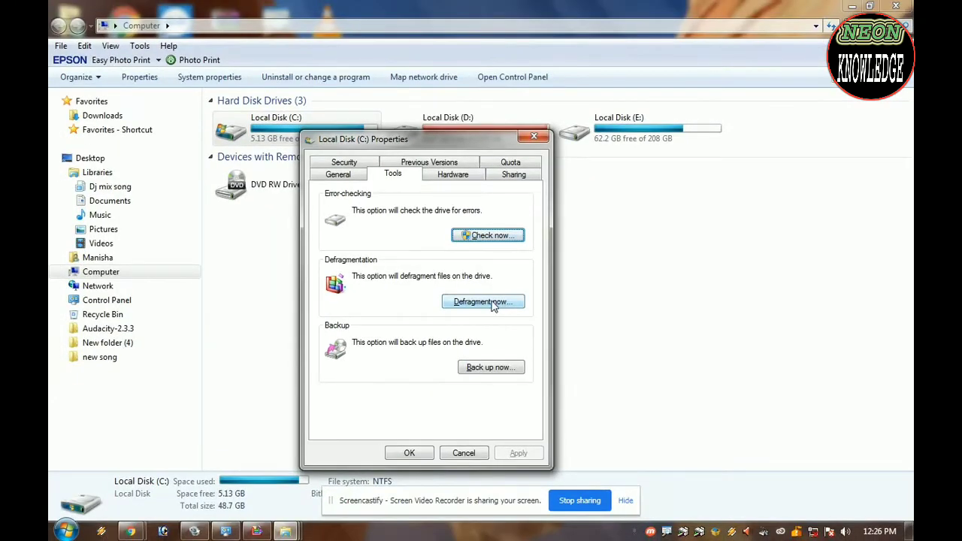
pyautogui.click(483, 302)
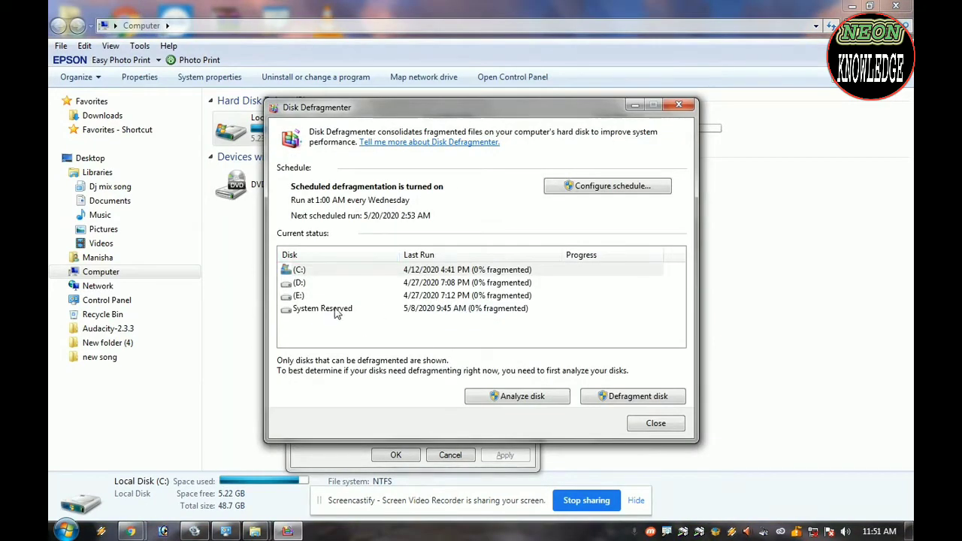
pyautogui.click(624, 399)
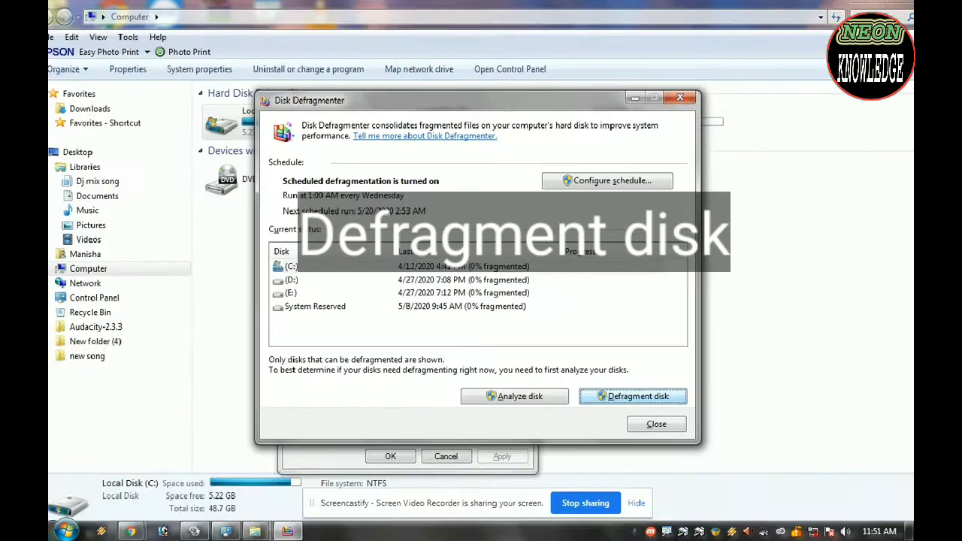
pyautogui.click(629, 396)
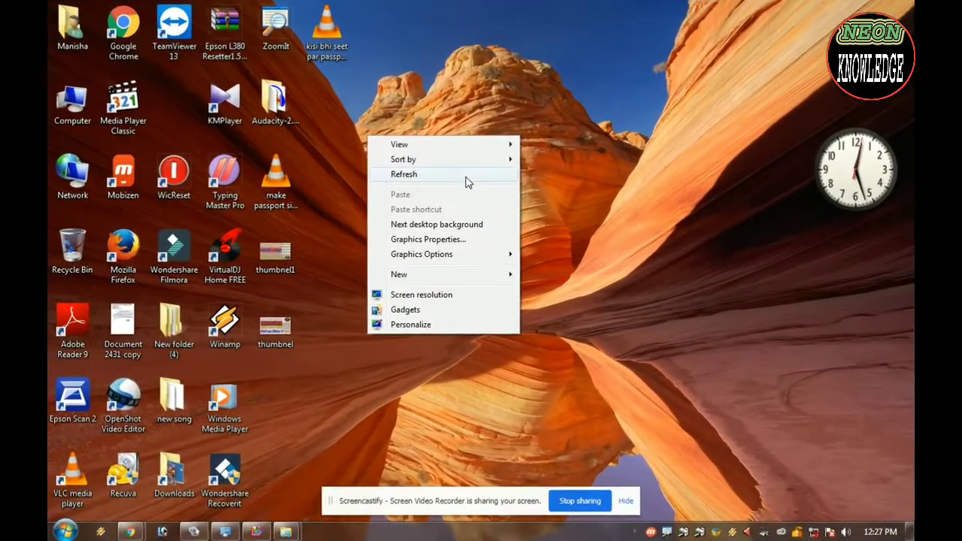
# Refresh the desktop three times
pyautogui.click(467, 174)
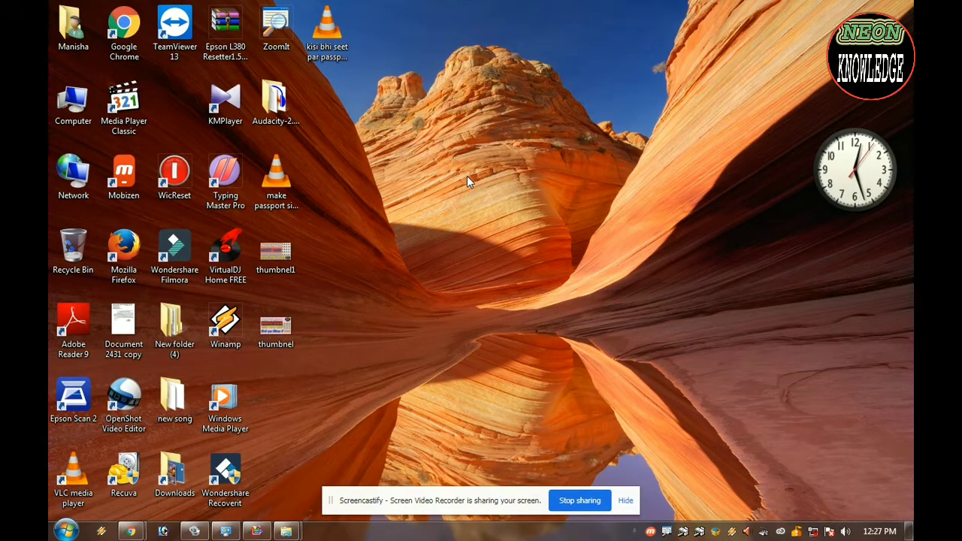
pyautogui.rightClick(462, 158)
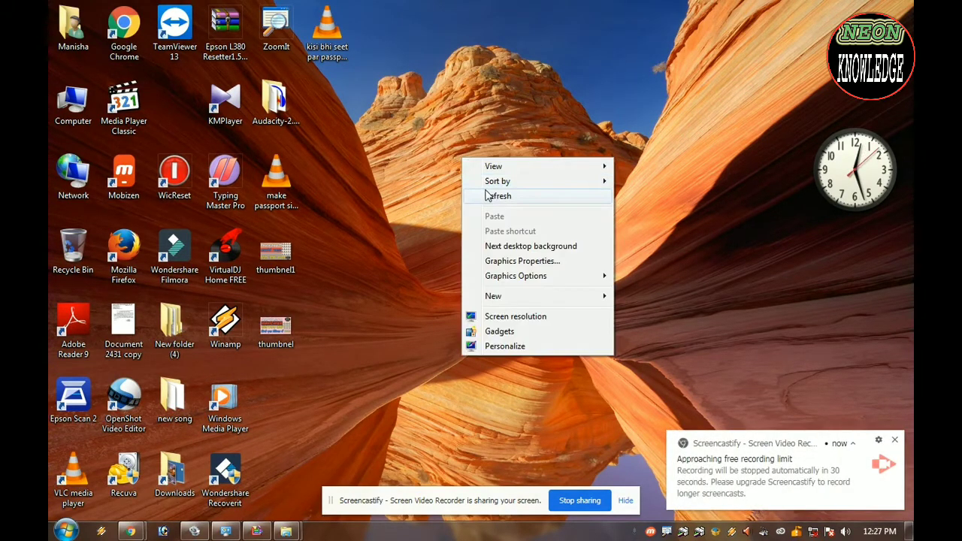
pyautogui.click(489, 196)
pyautogui.rightClick(428, 131)
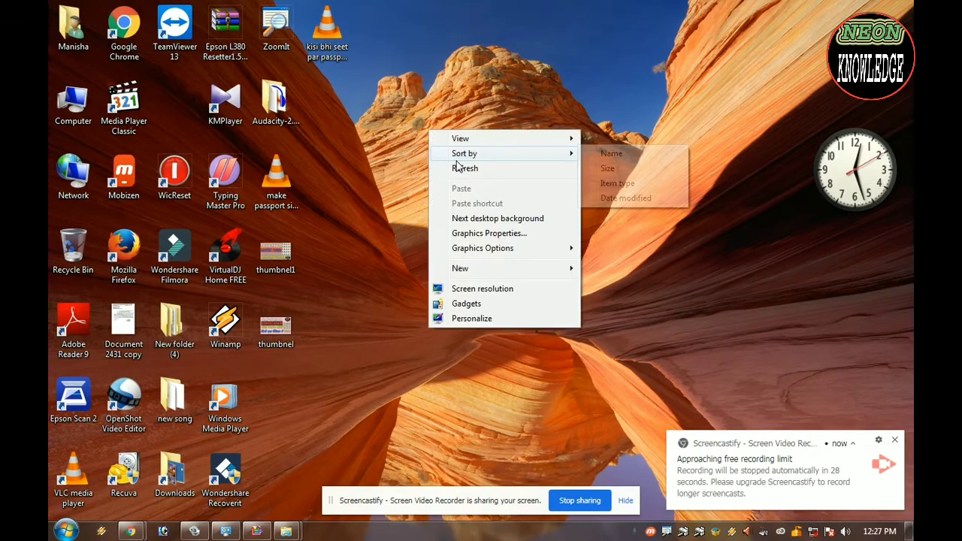
pyautogui.click(456, 166)
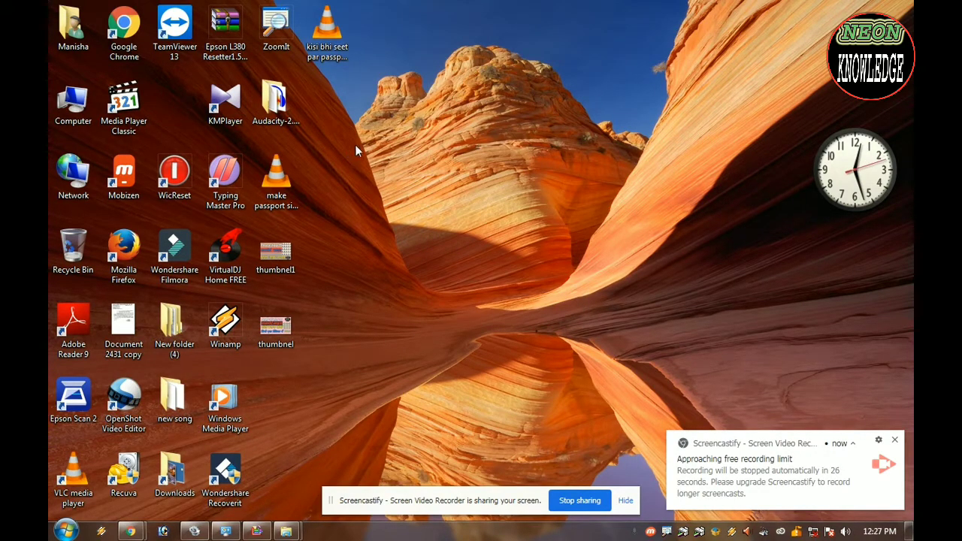
# Open the desktop's personalization settings in a maximized window and apply the Windows Classic theme
pyautogui.rightClick(409, 156)
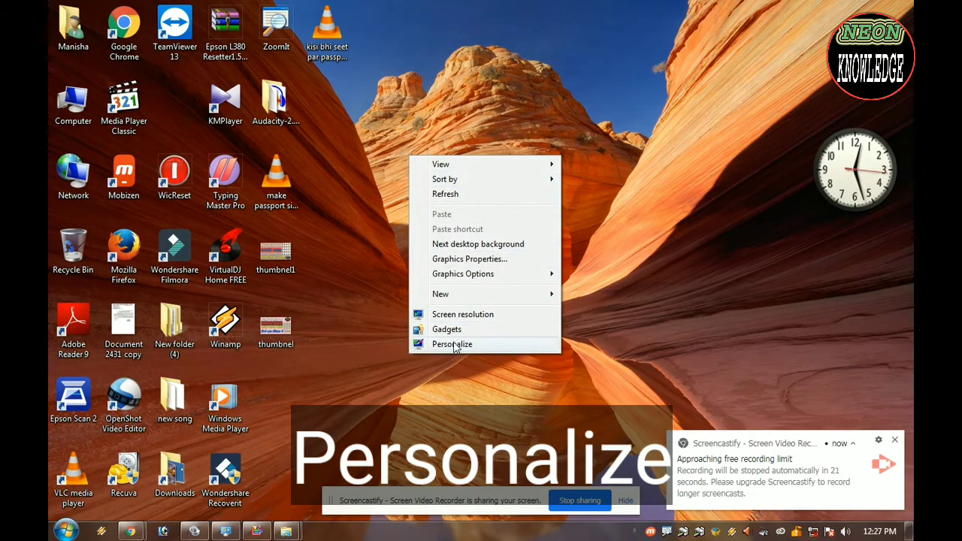
pyautogui.click(454, 345)
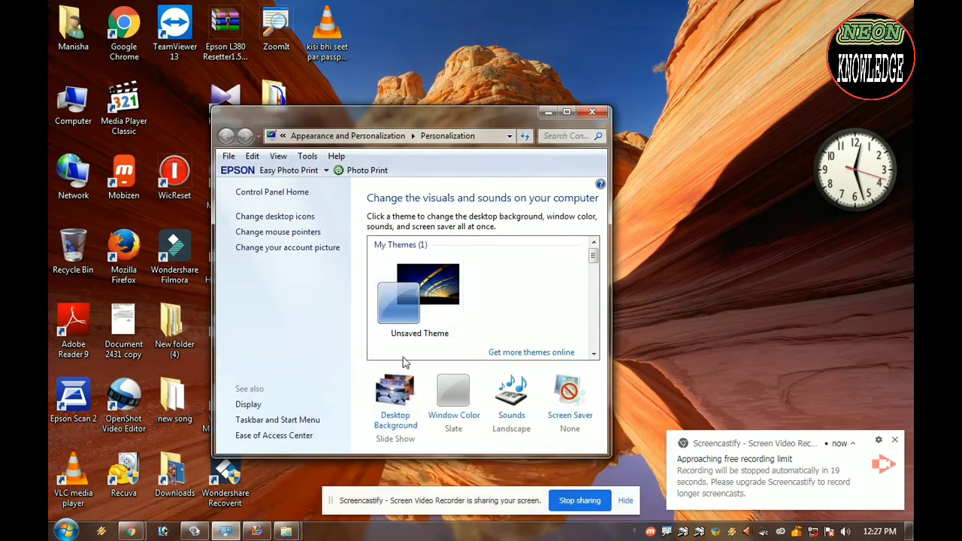
pyautogui.click(566, 111)
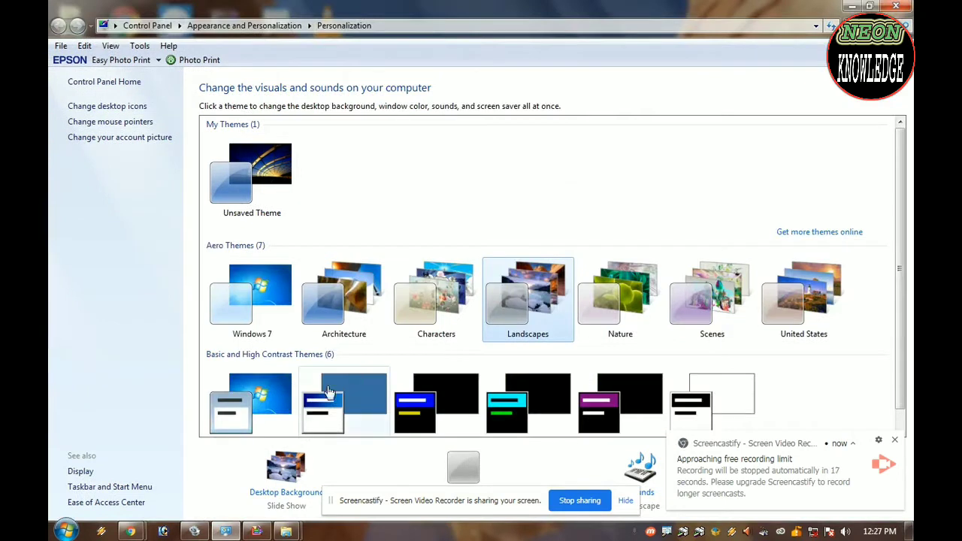
pyautogui.scroll(-1, 329, 391)
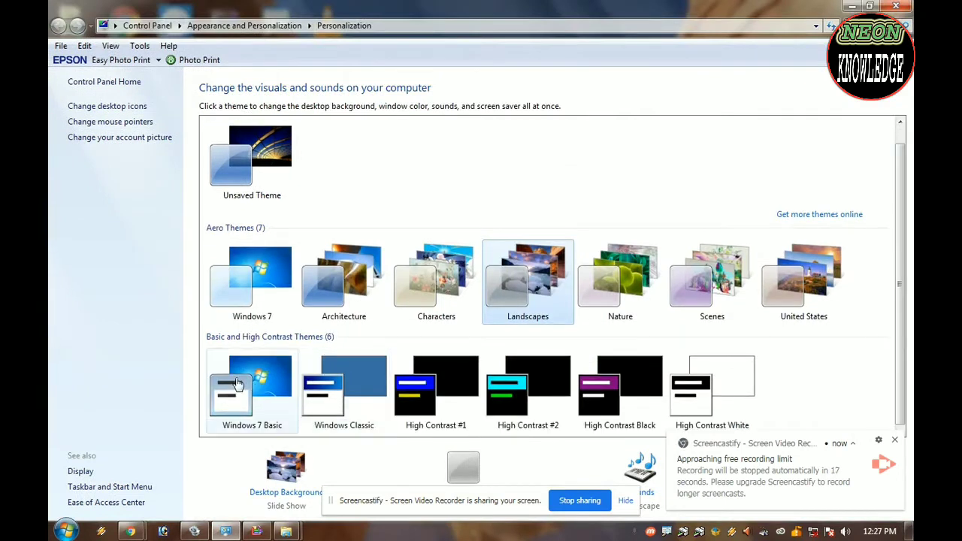
pyautogui.click(369, 376)
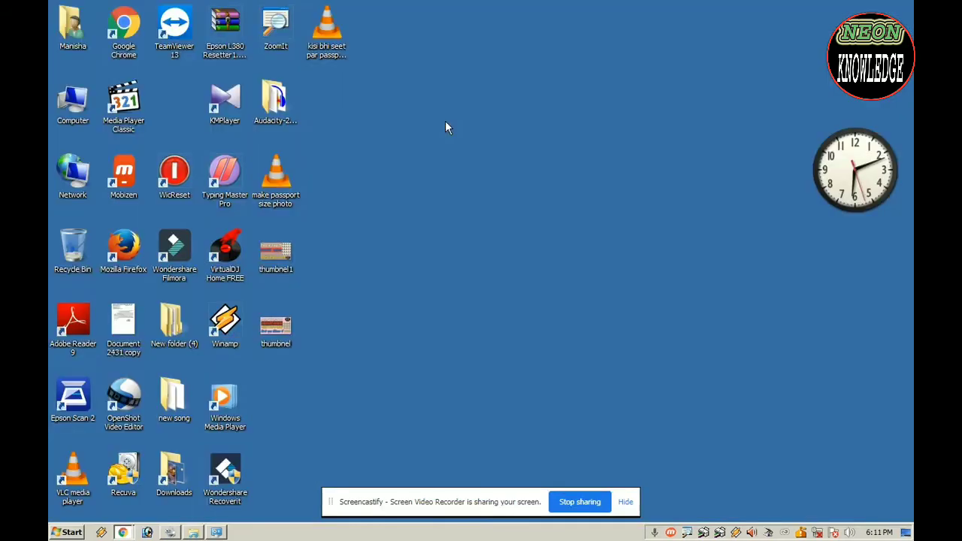
# Refresh the desktop twice
pyautogui.rightClick(443, 121)
pyautogui.click(482, 153)
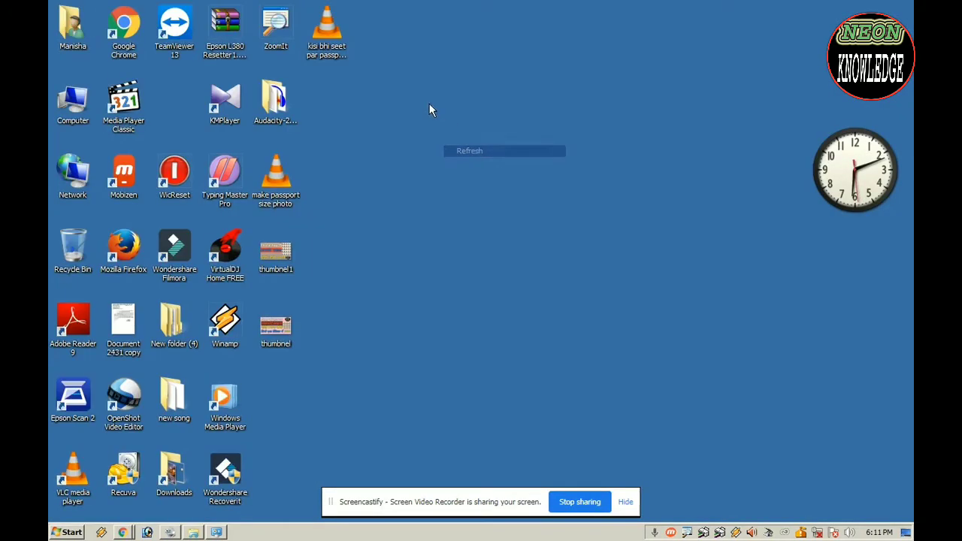
pyautogui.rightClick(429, 105)
pyautogui.click(470, 135)
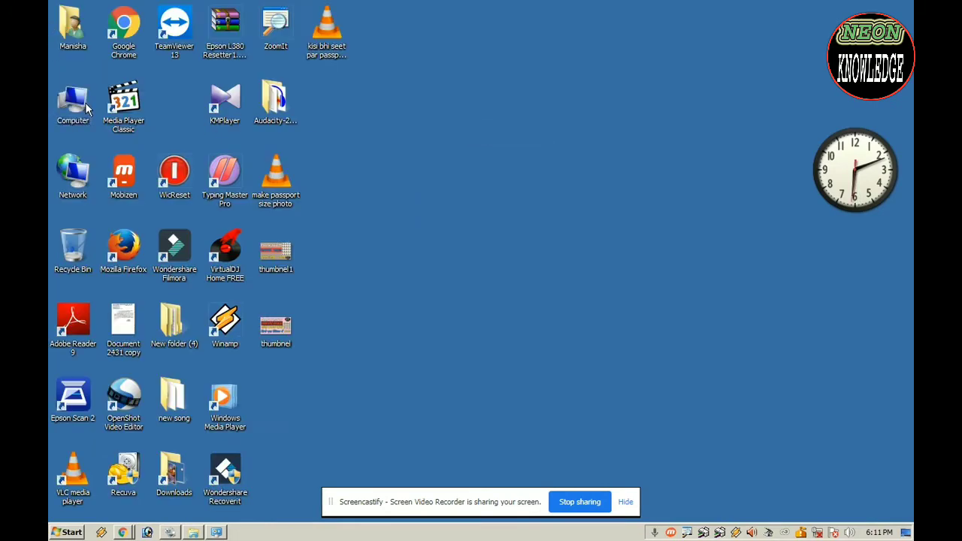
# Open Local Disk (D:) from Computer to check how quickly its folders load, and close the window
pyautogui.doubleClick(85, 106)
pyautogui.doubleClick(449, 124)
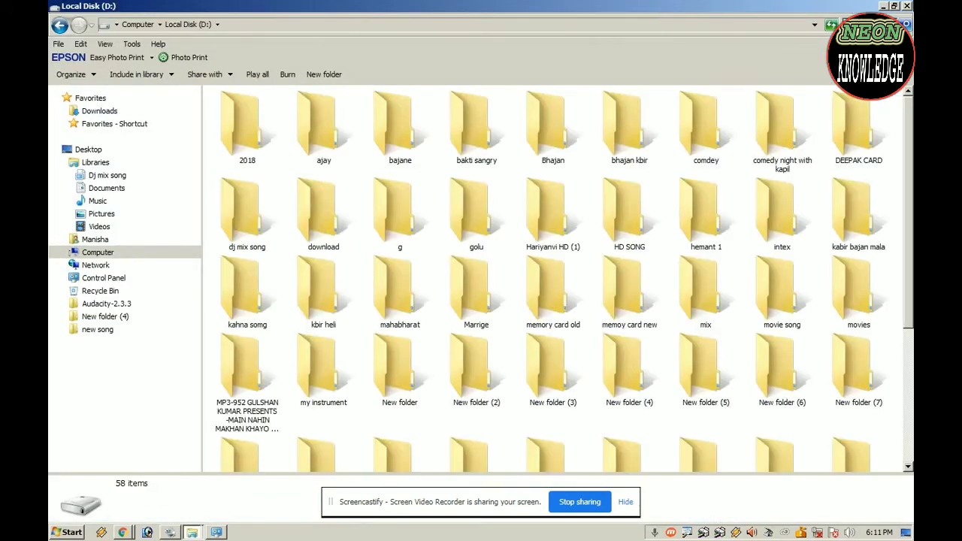
pyautogui.hotkey('alt', 'F4')
# Refresh the desktop two more times
pyautogui.rightClick(586, 90)
pyautogui.click(636, 120)
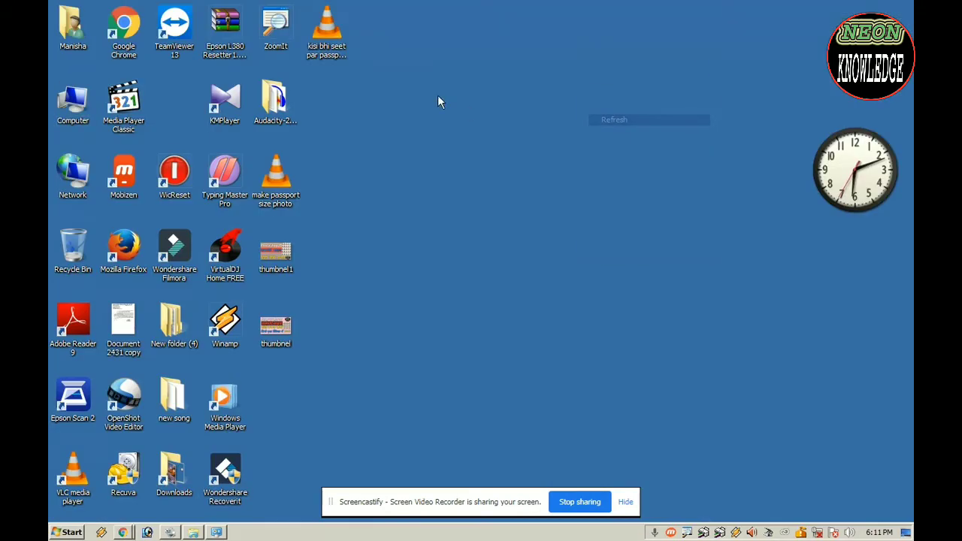
pyautogui.rightClick(439, 98)
pyautogui.click(483, 124)
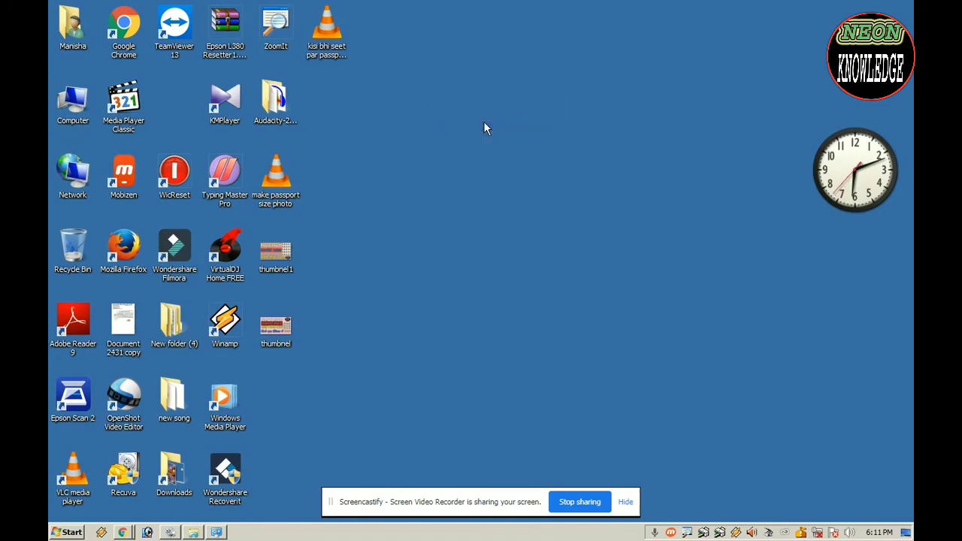